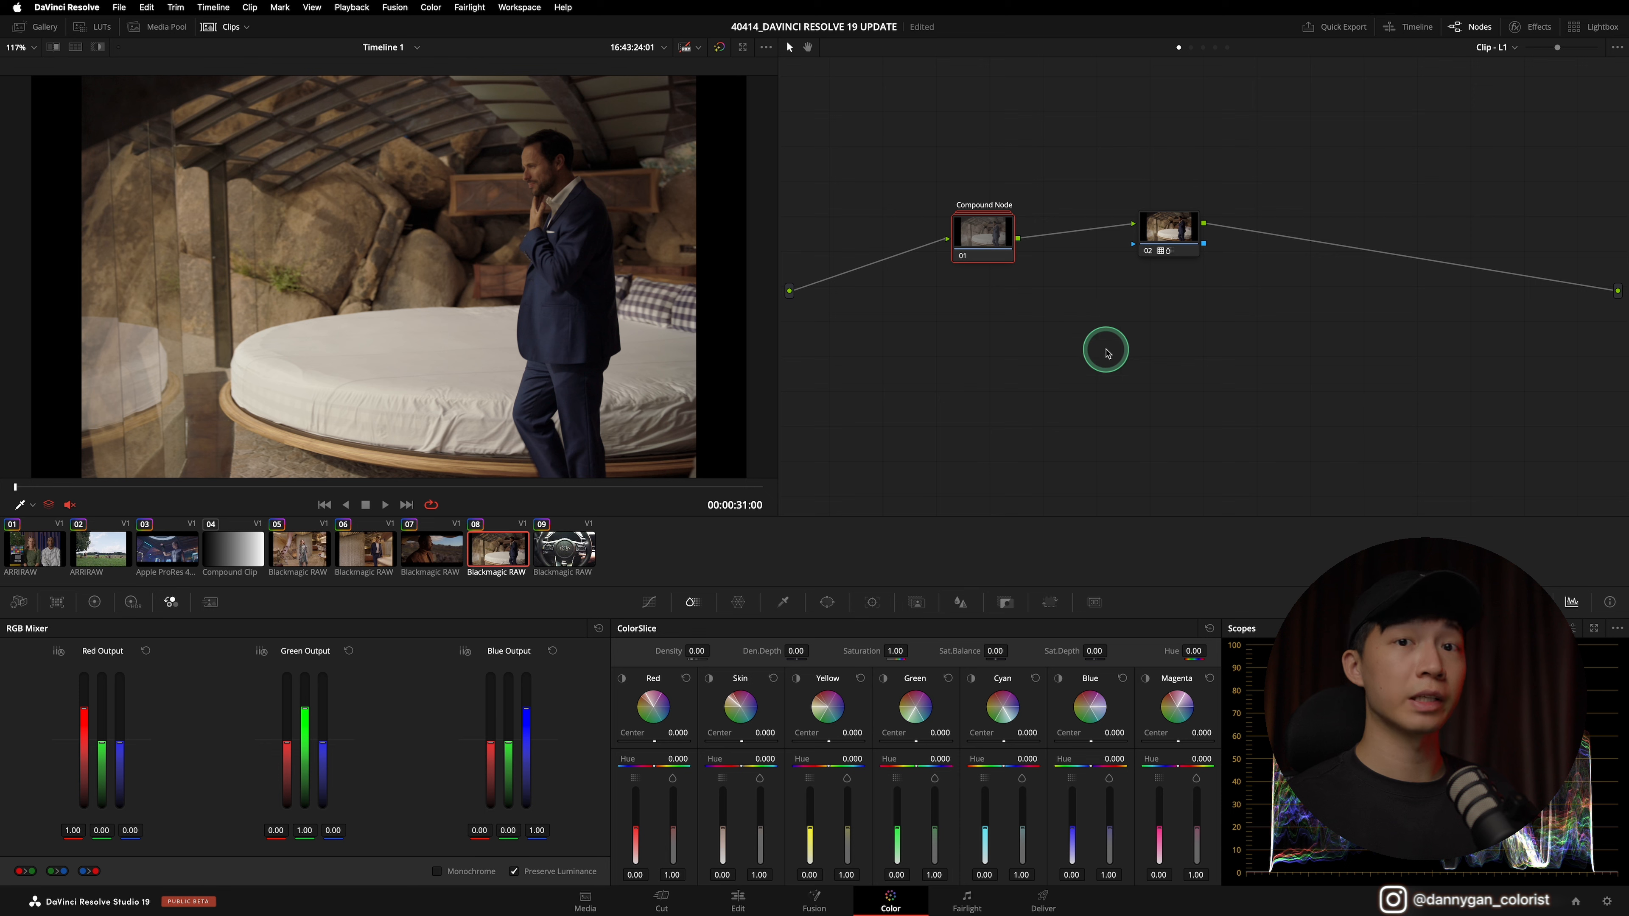
Clean up the node graph of clip 08 so its nodes are neatly arranged
right_click(1069, 310)
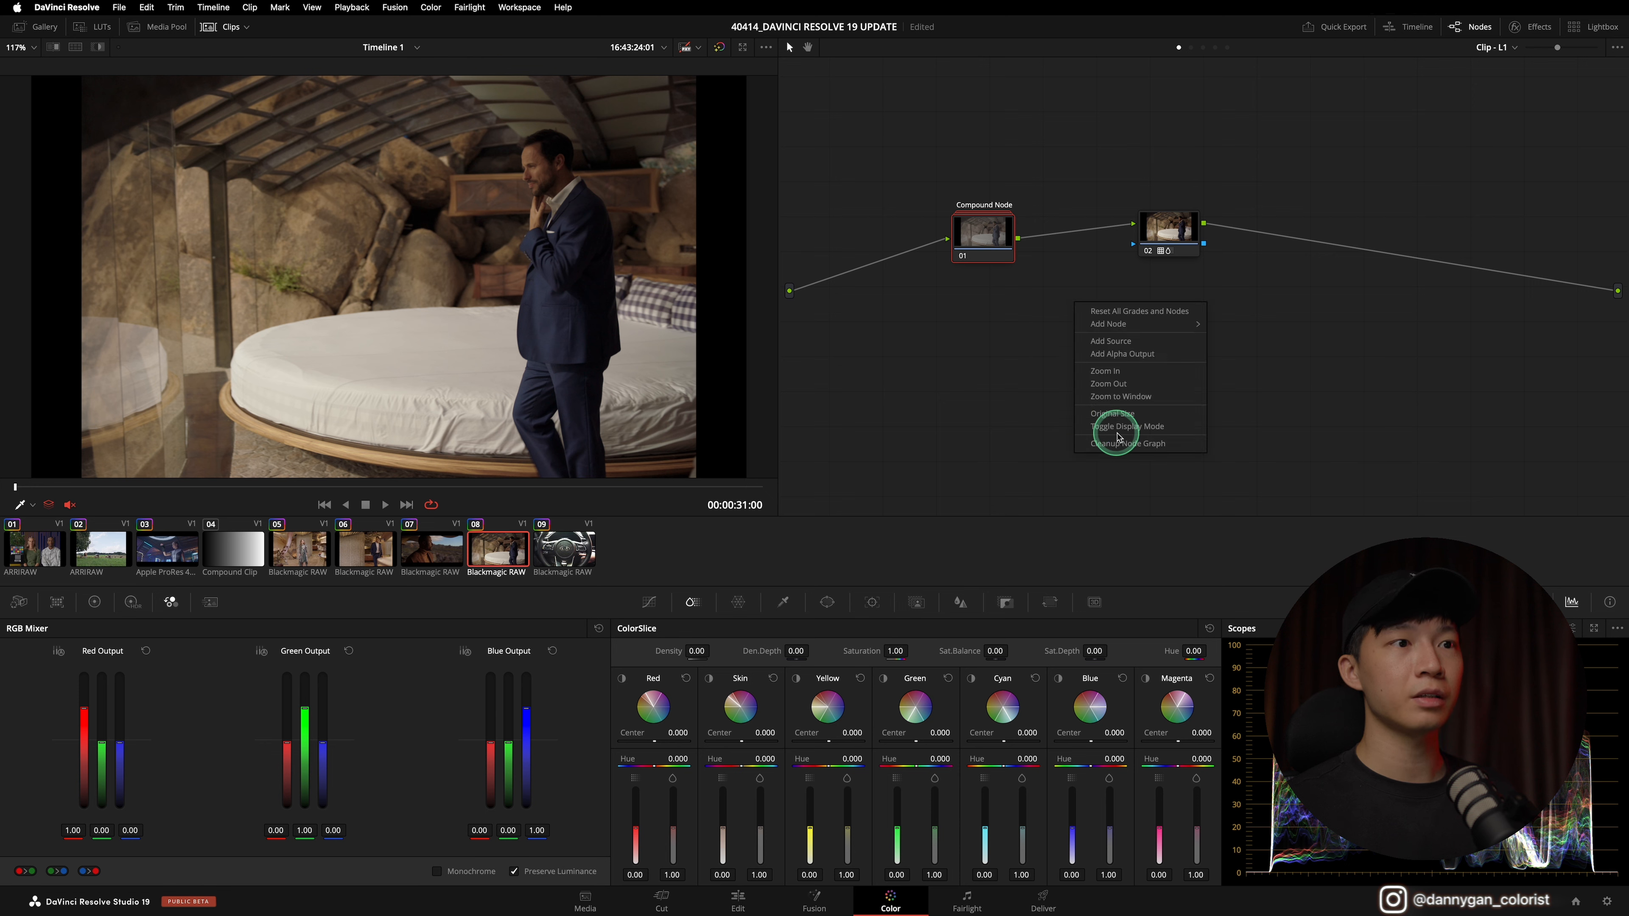
click(1163, 441)
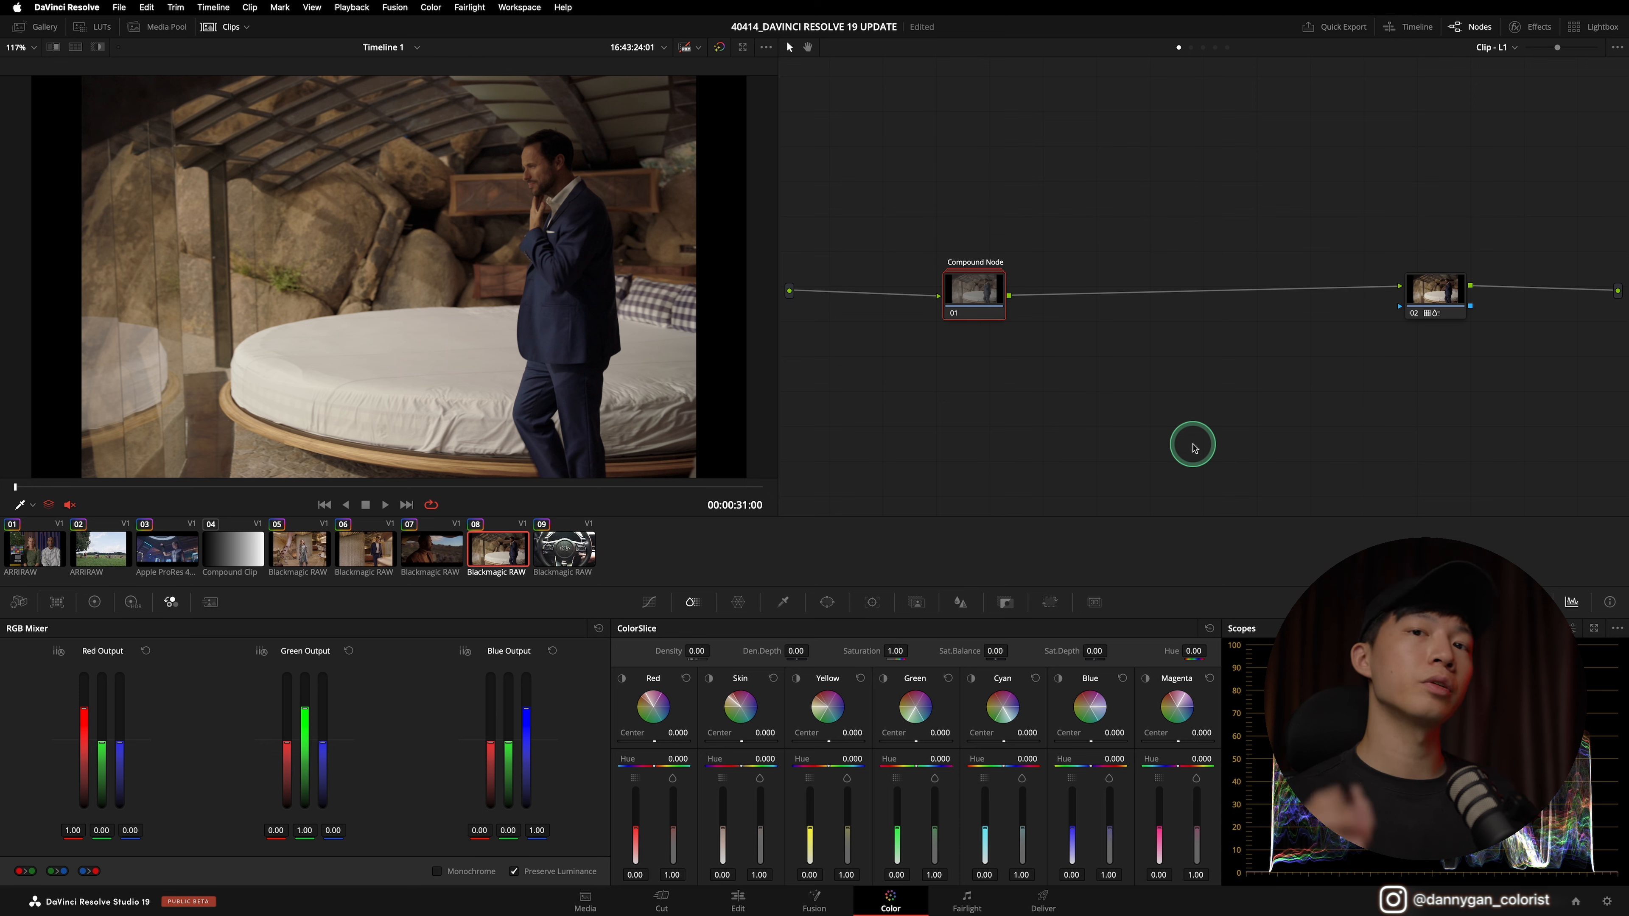
Set the Spatial NR mode to UltraNR on the first node of clip 09, the steering wheel shot
click(428, 555)
click(312, 552)
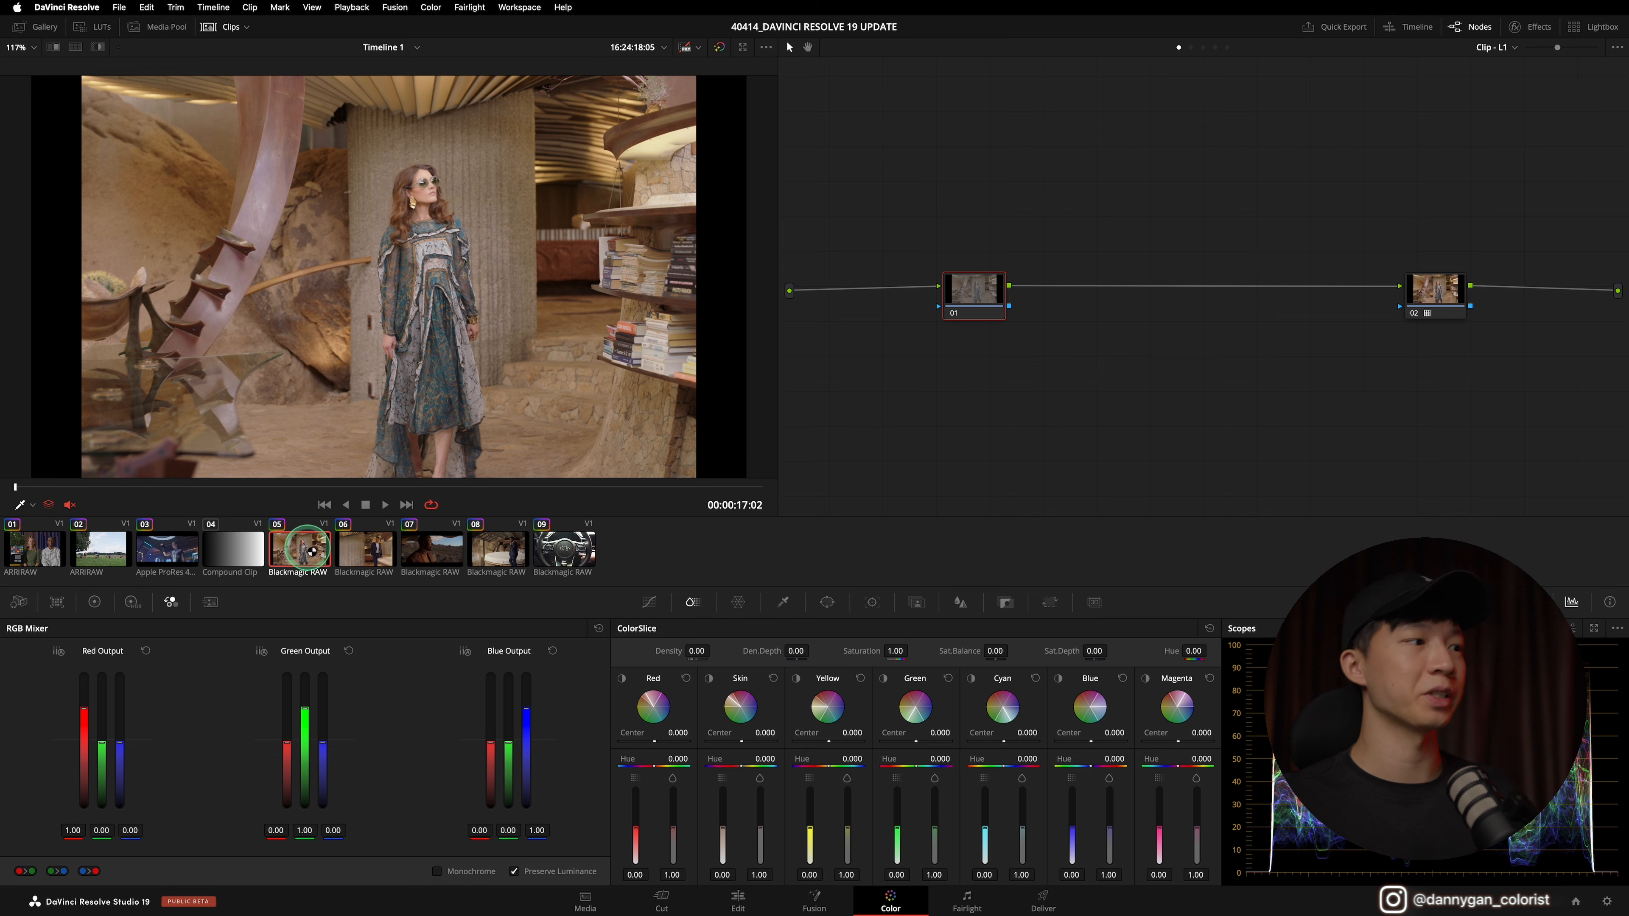
click(565, 545)
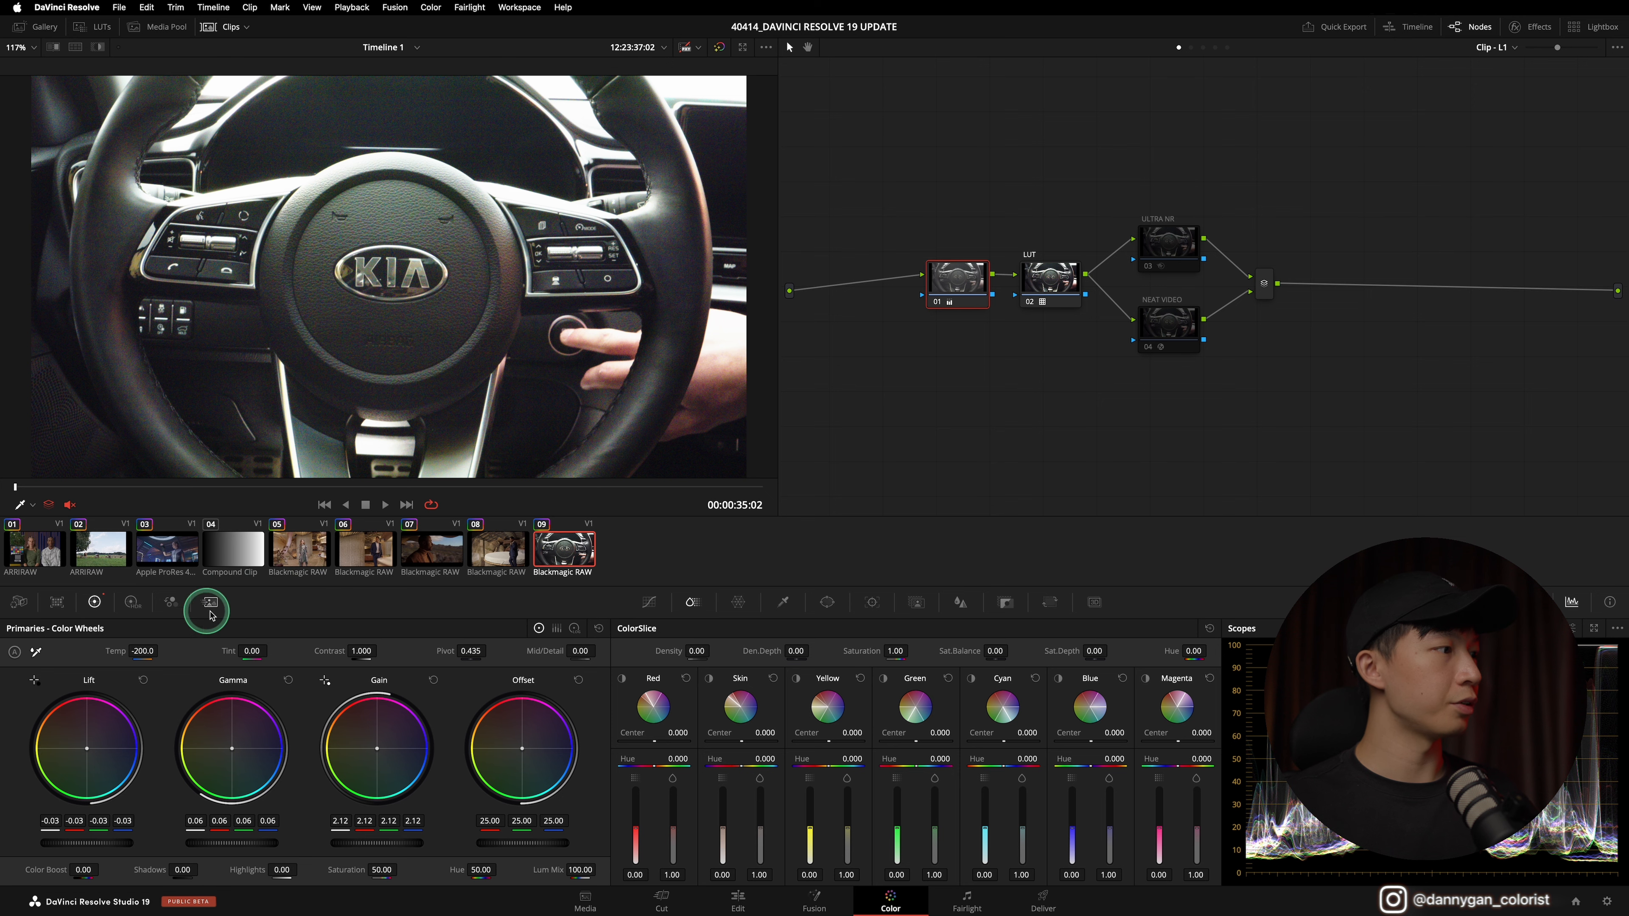
click(210, 603)
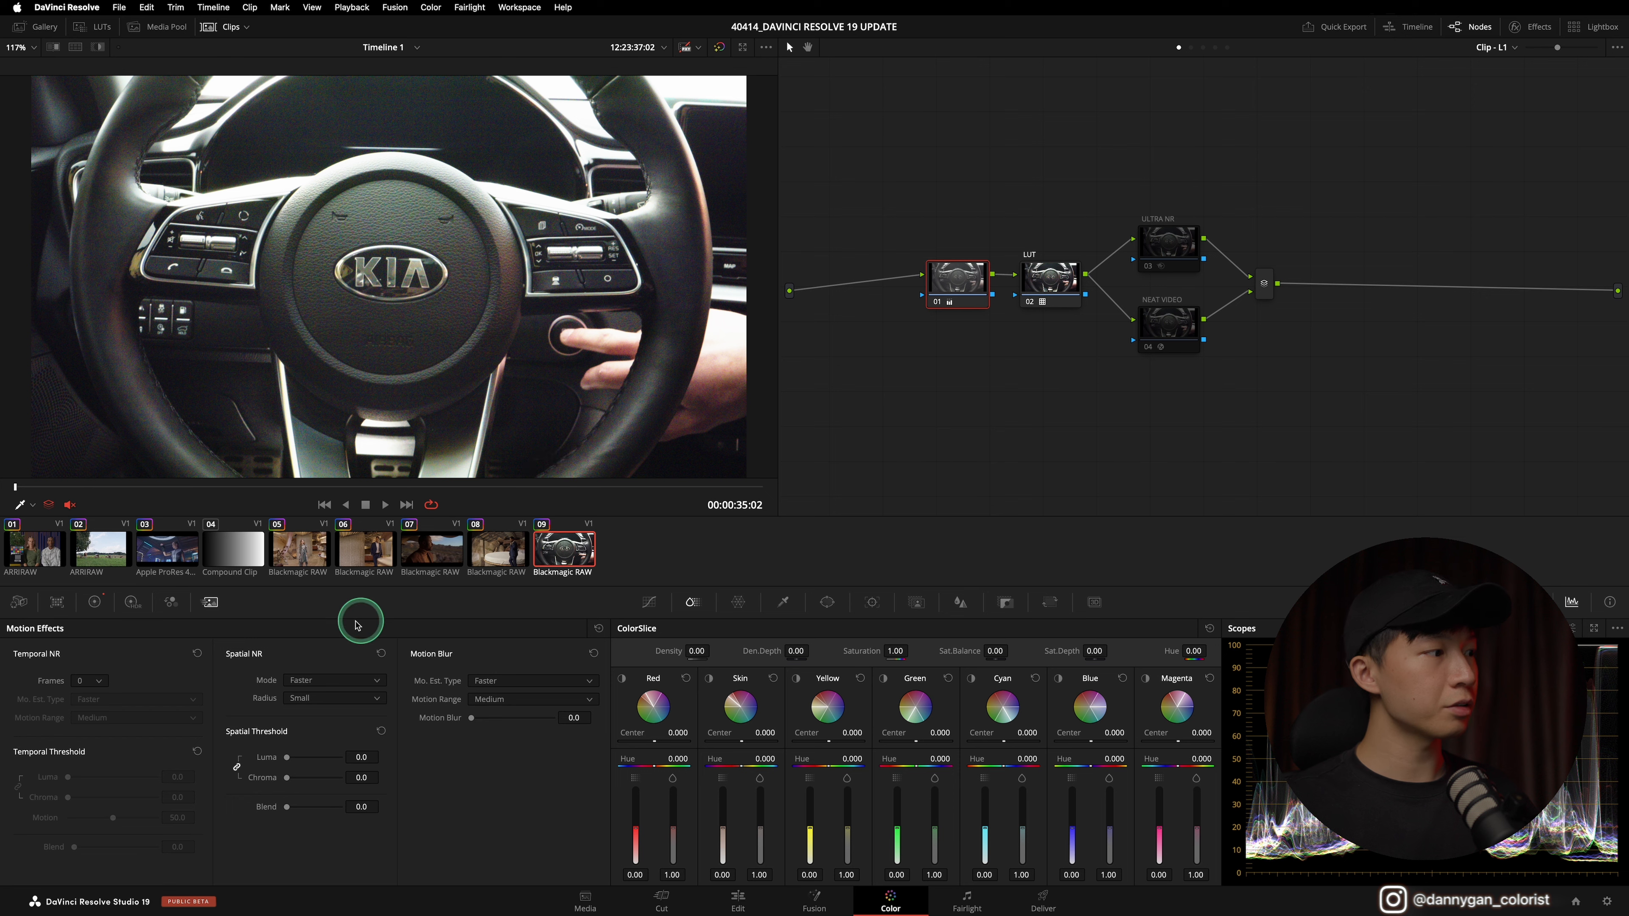
click(346, 679)
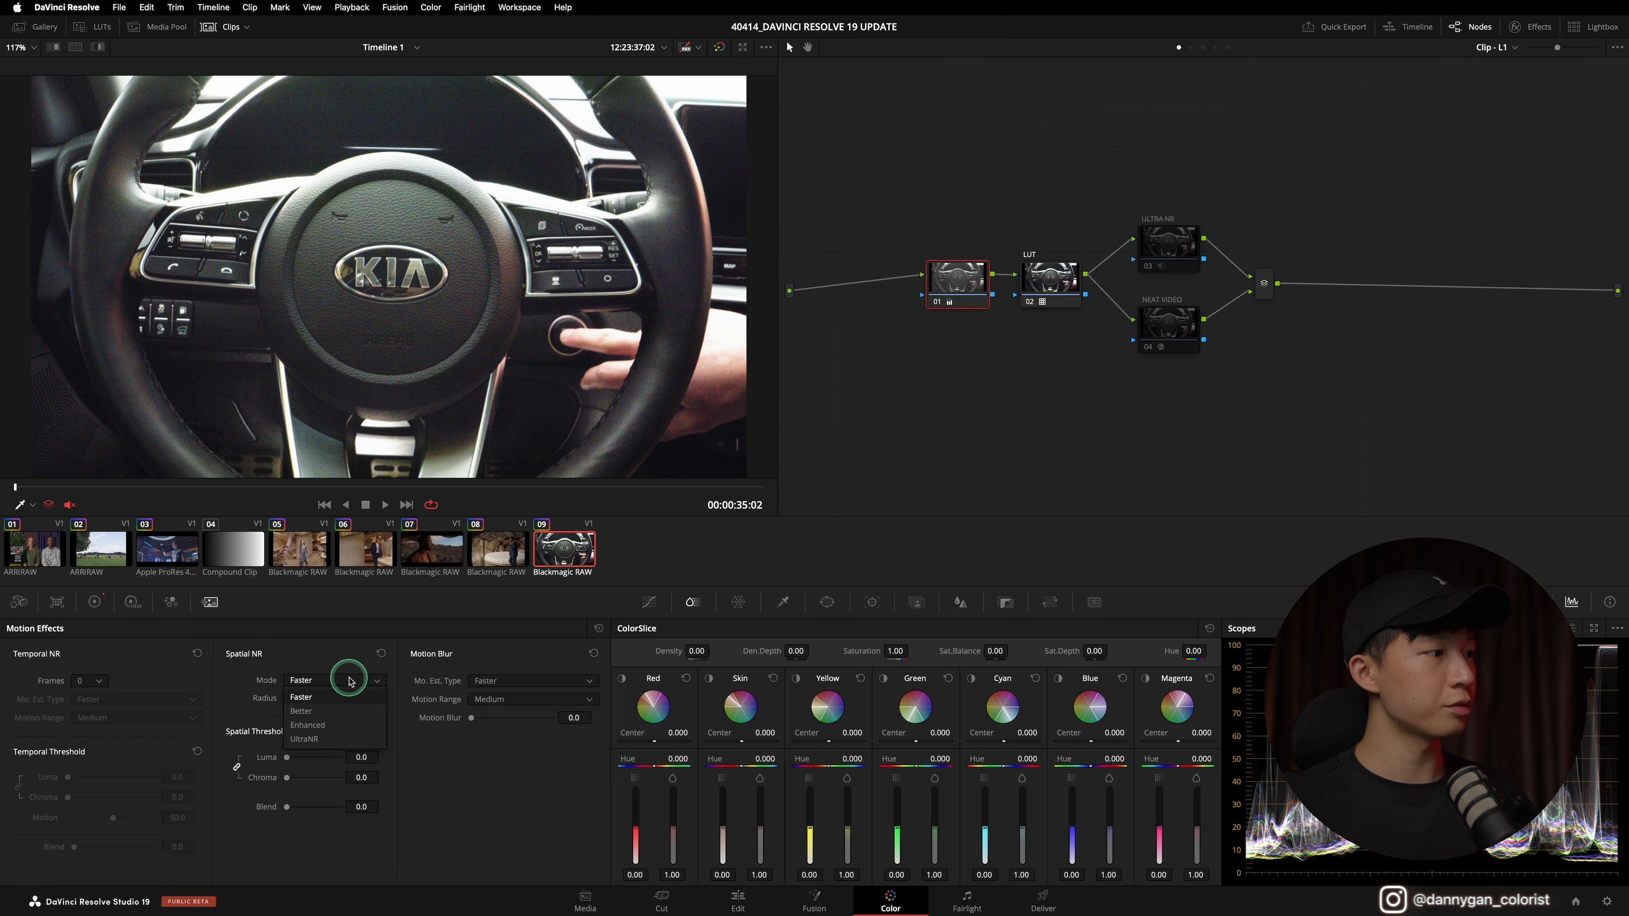
click(353, 710)
click(353, 680)
click(349, 738)
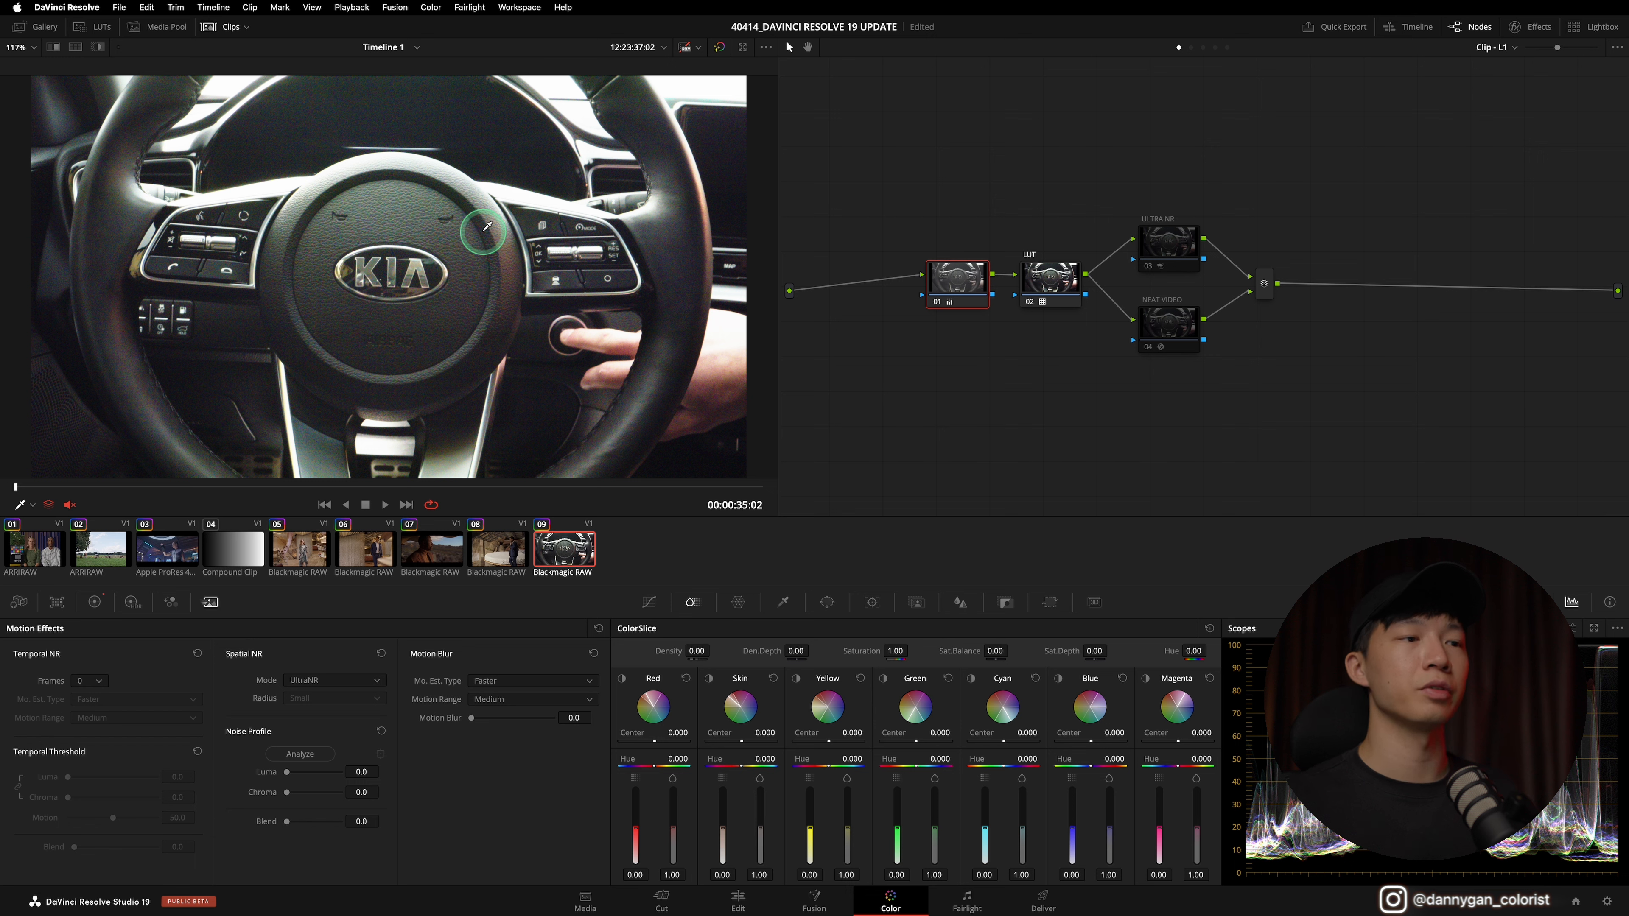
Analyze the clip's noise profile and reposition the sample box onto the dark dashboard area above the steering wheel
click(301, 753)
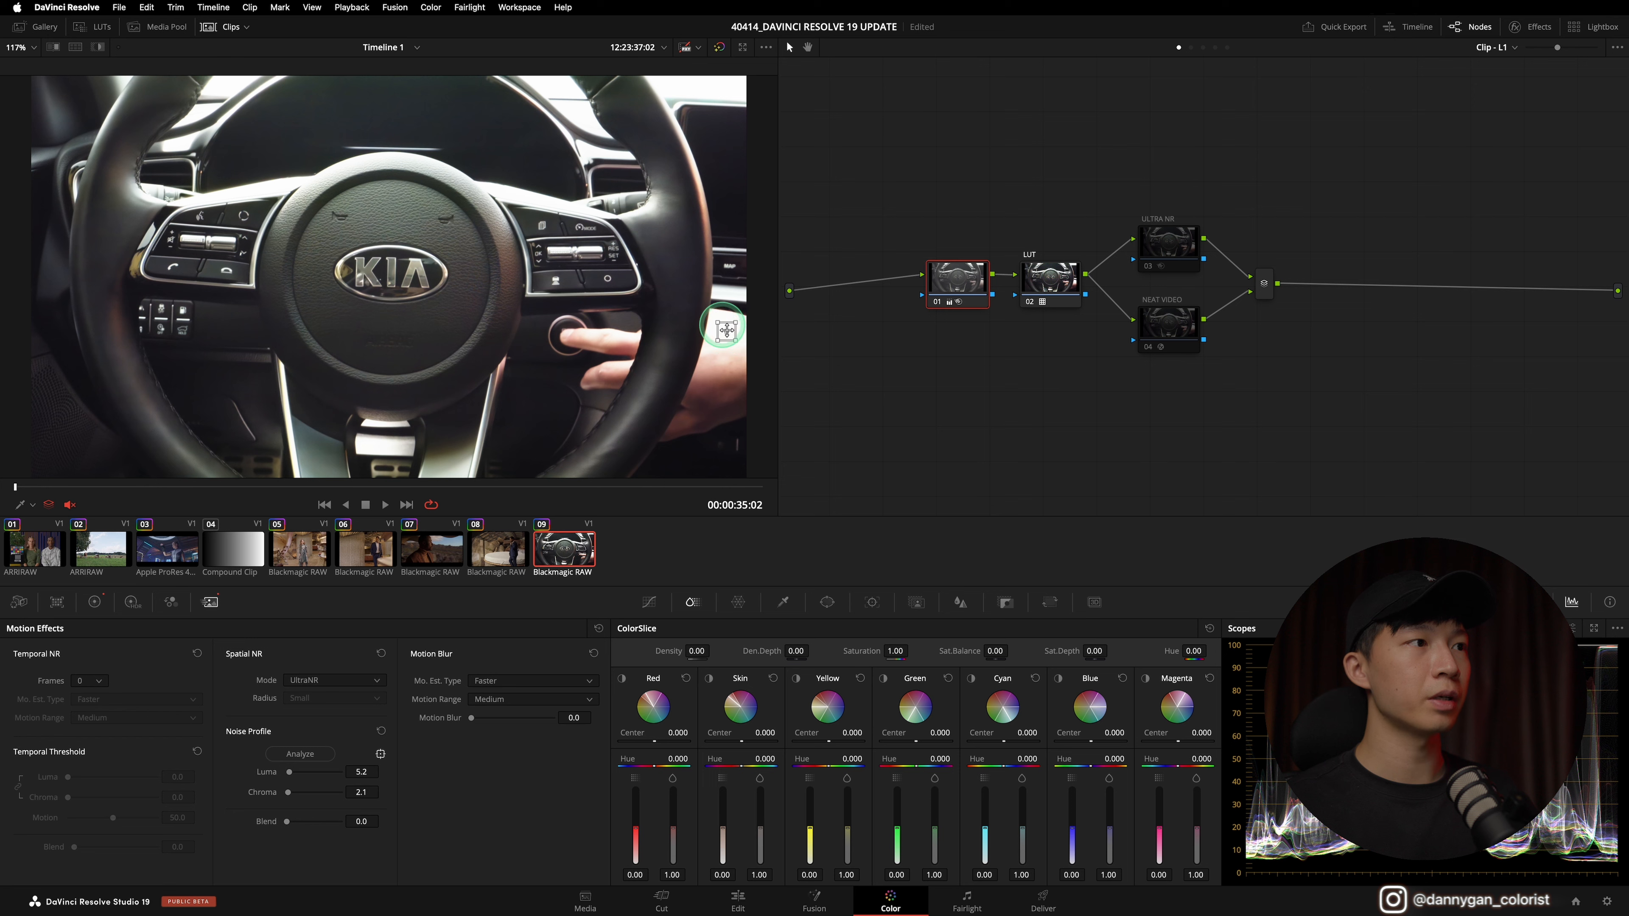
drag(722, 326, 438, 119)
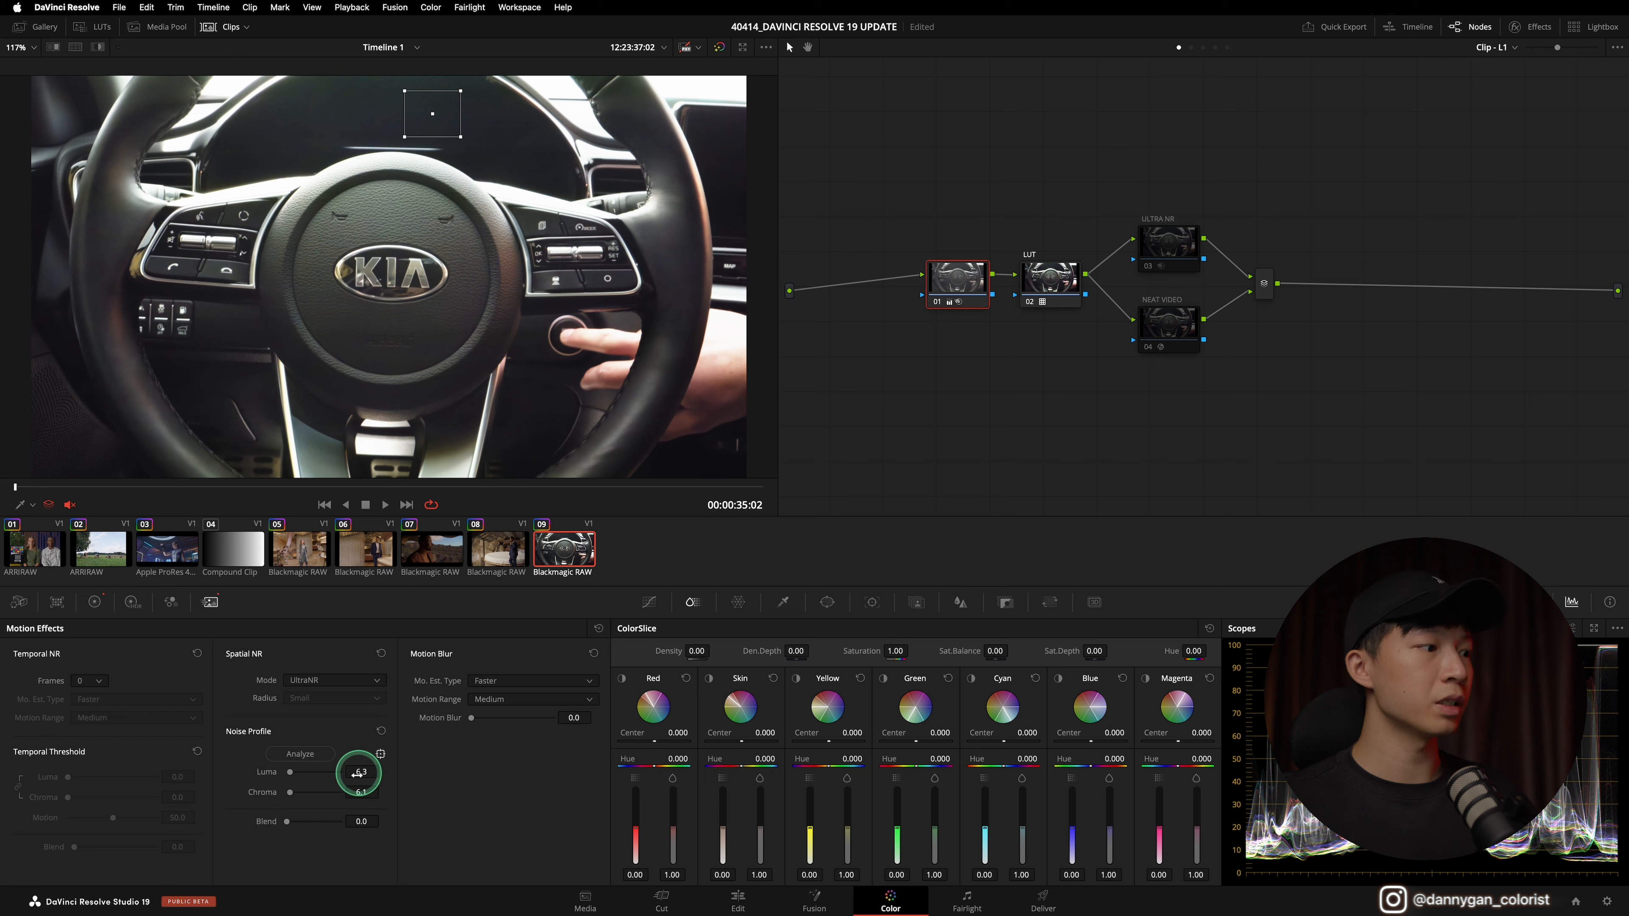
drag(448, 126, 563, 171)
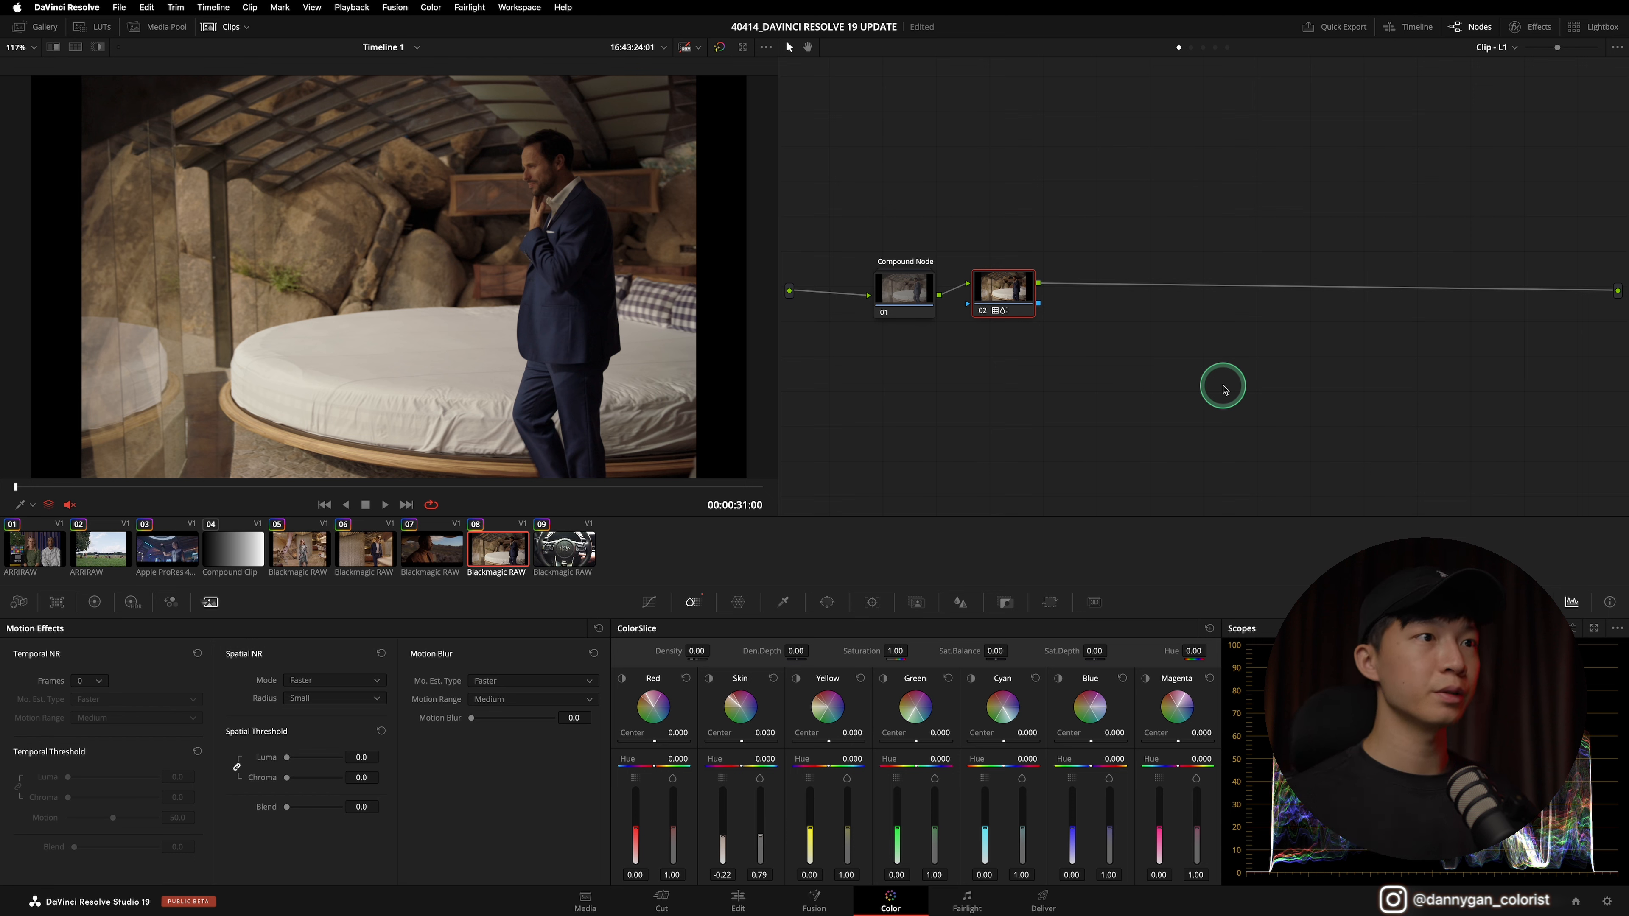
Add a serial node after node 02 on clip 08 and apply the Film Look Creator effect to it
click(1006, 299)
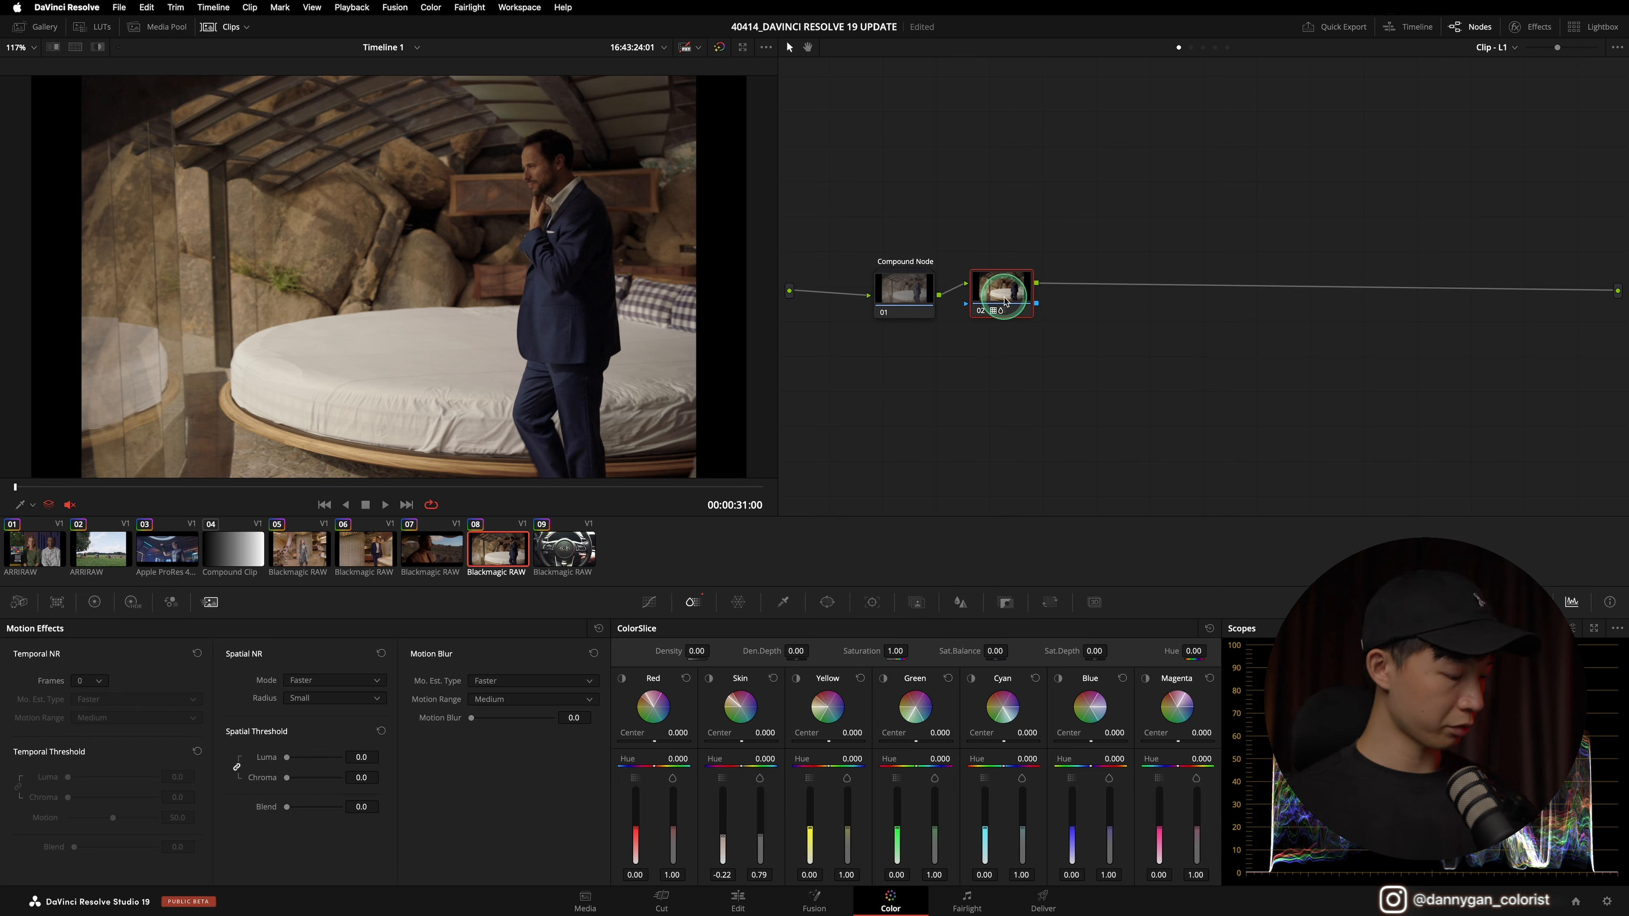
key(alt+s)
click(1523, 28)
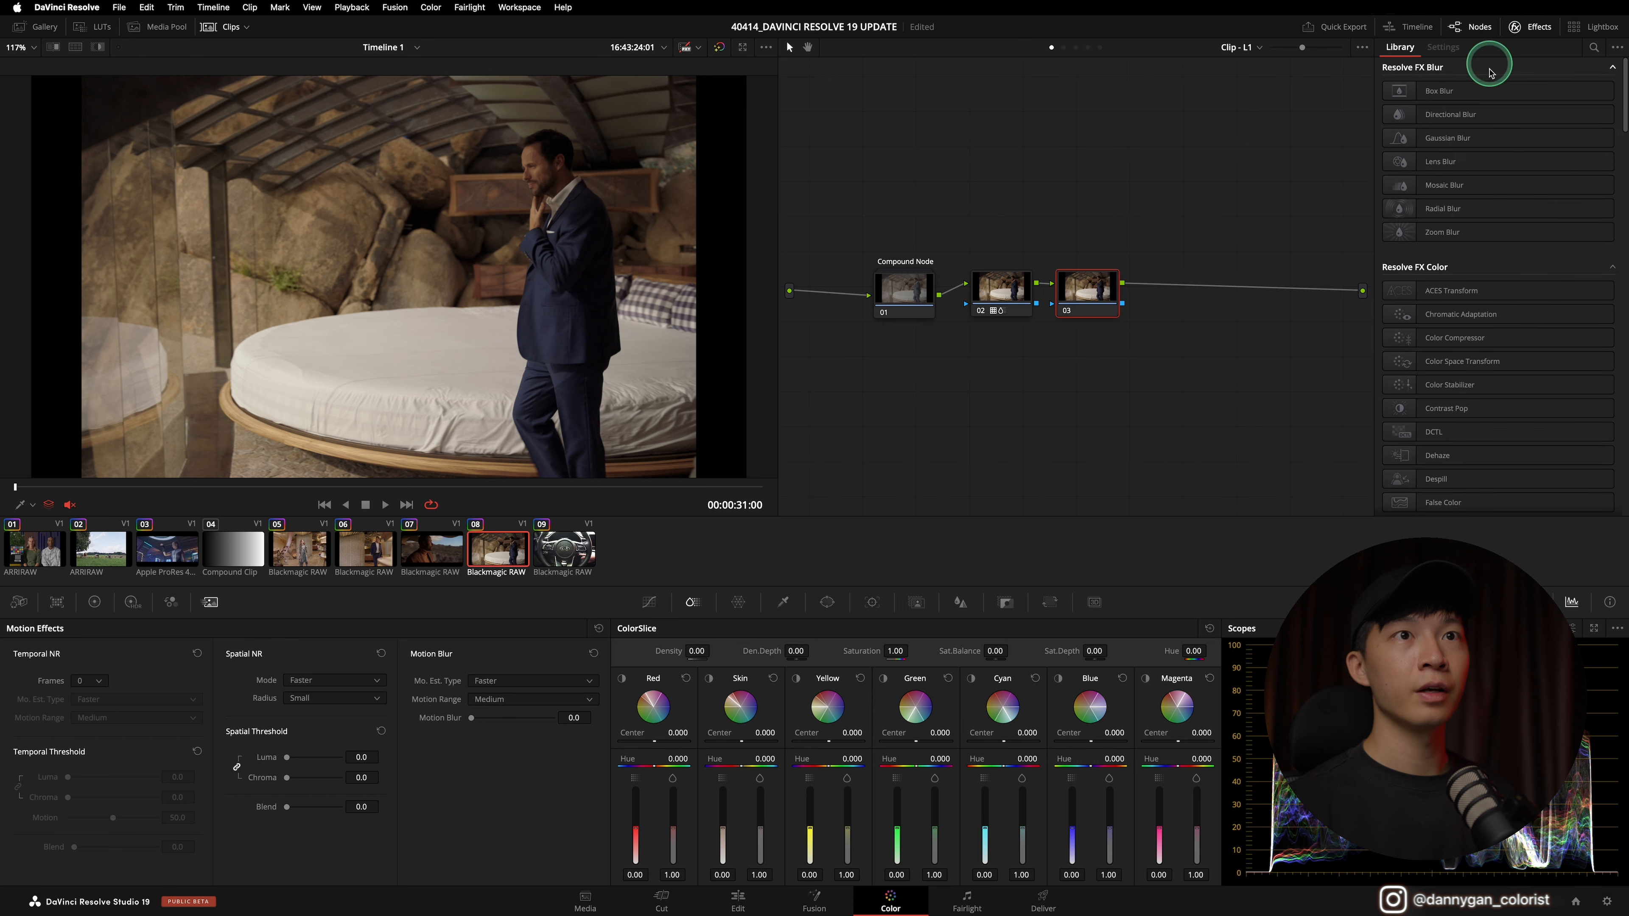
click(1593, 48)
text(film)
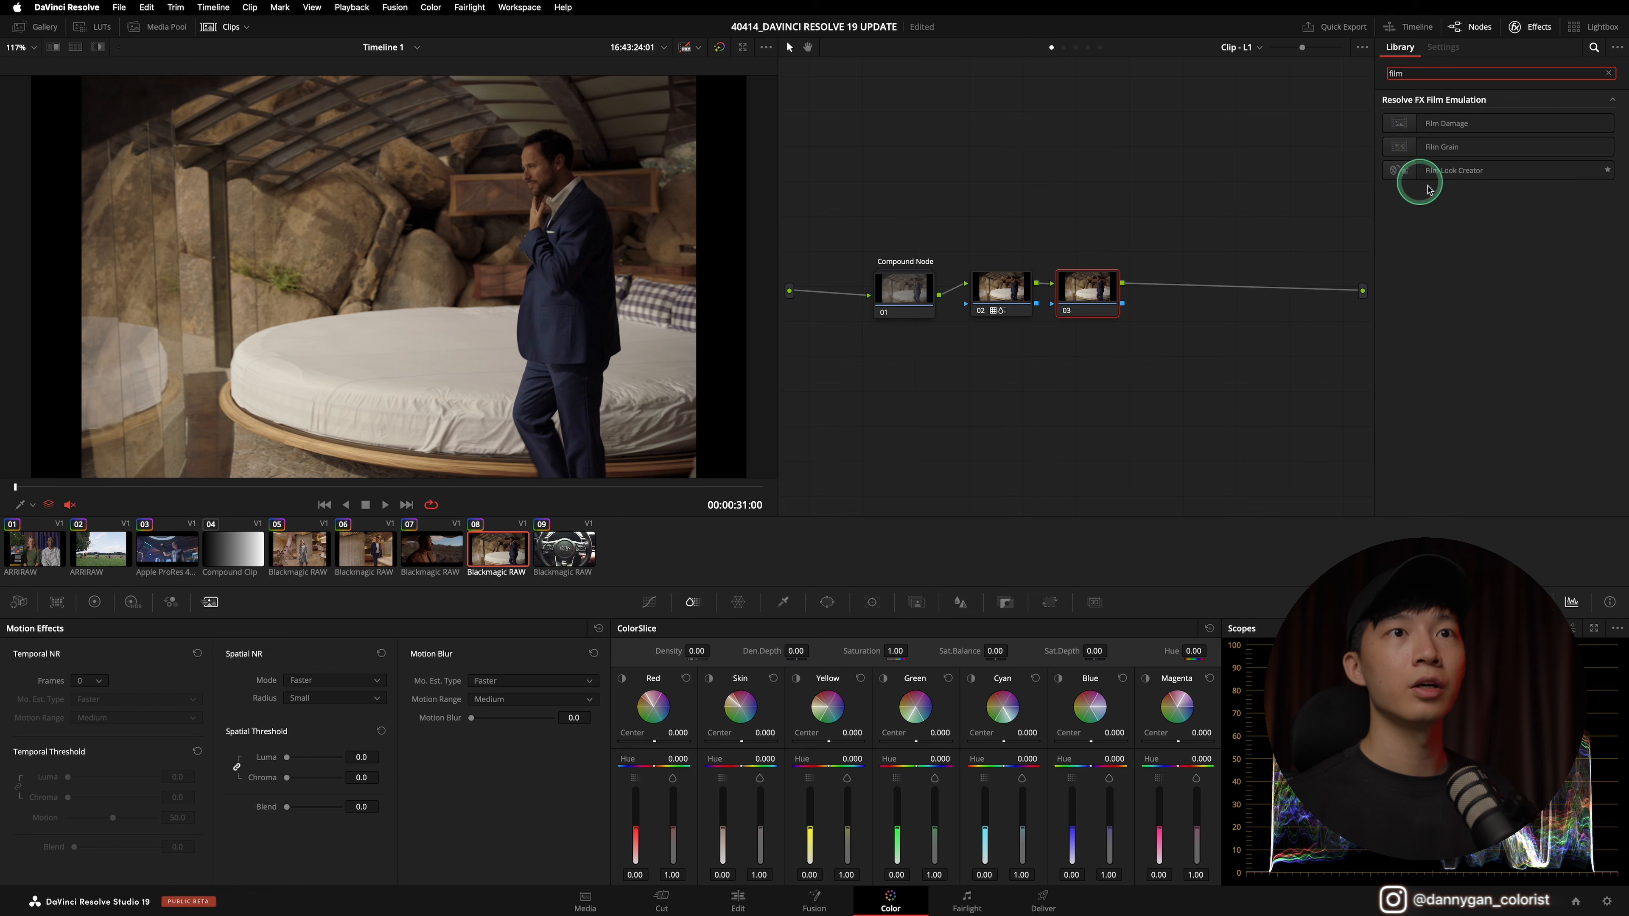
drag(1452, 170, 1094, 303)
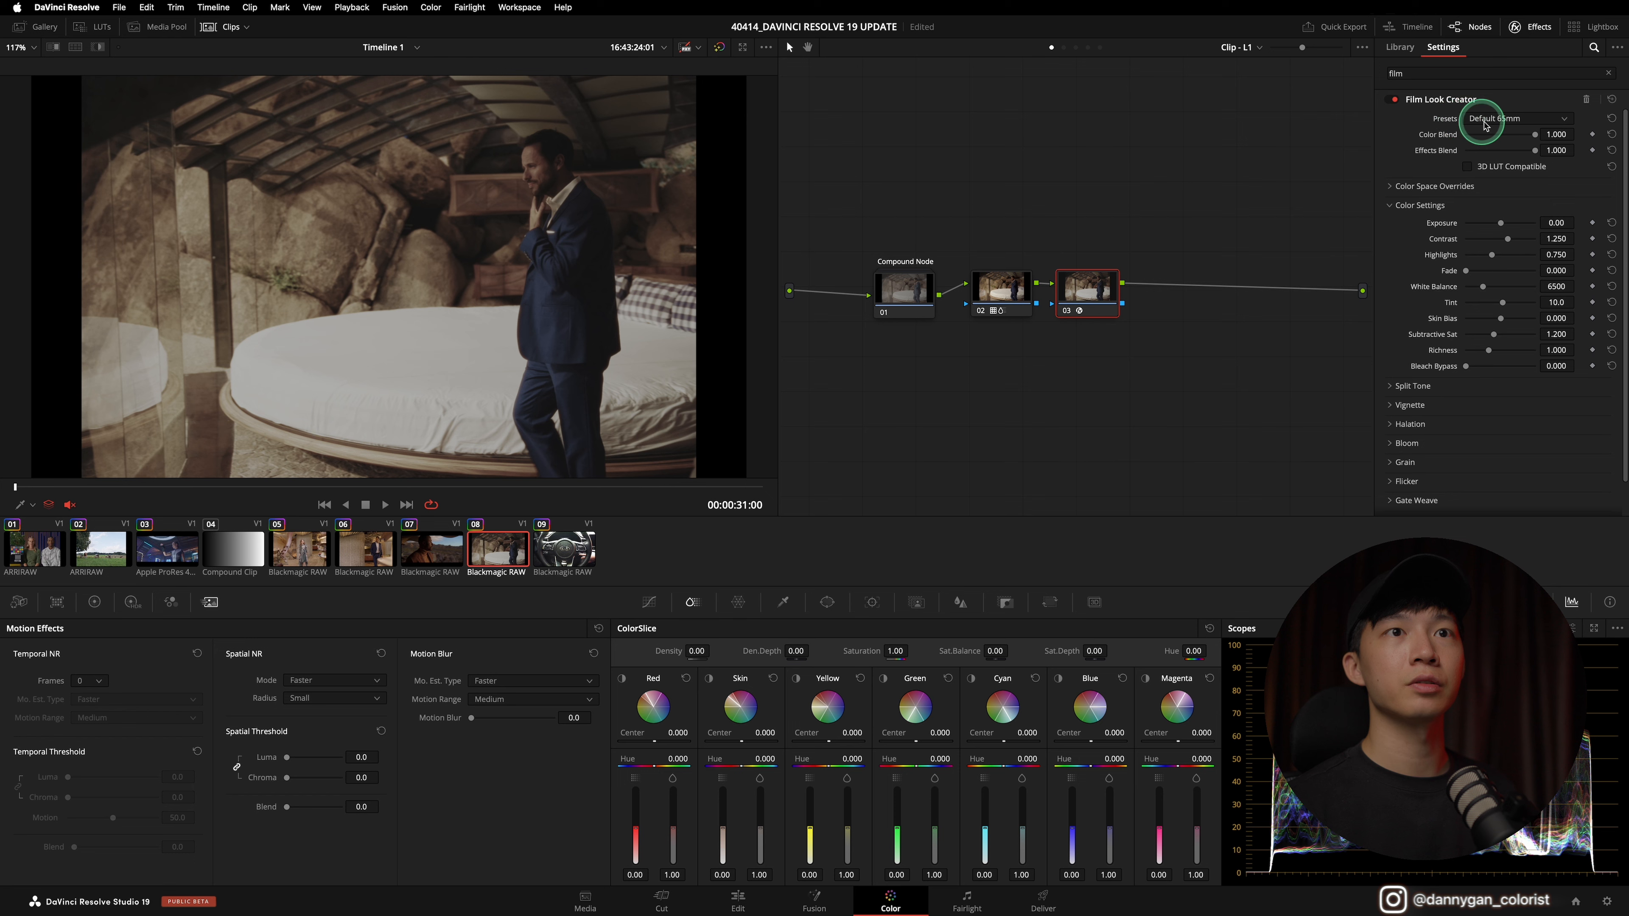
Try the Cinematic and Nostalgic presets of Film Look Creator and settle on Default 35mm
click(1539, 121)
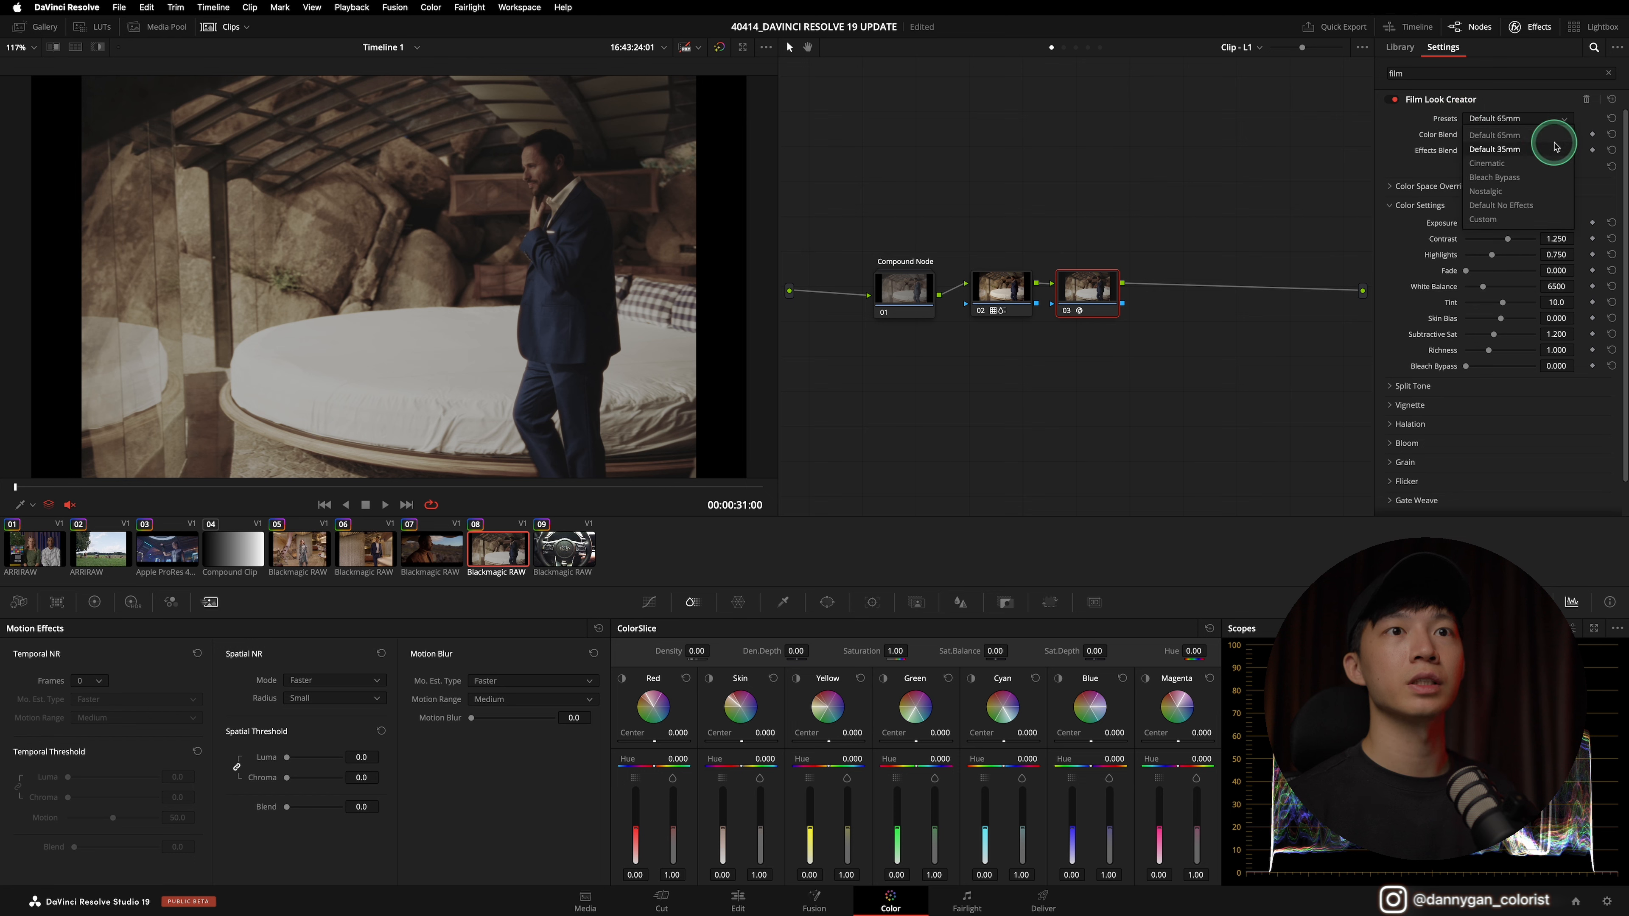
click(1553, 166)
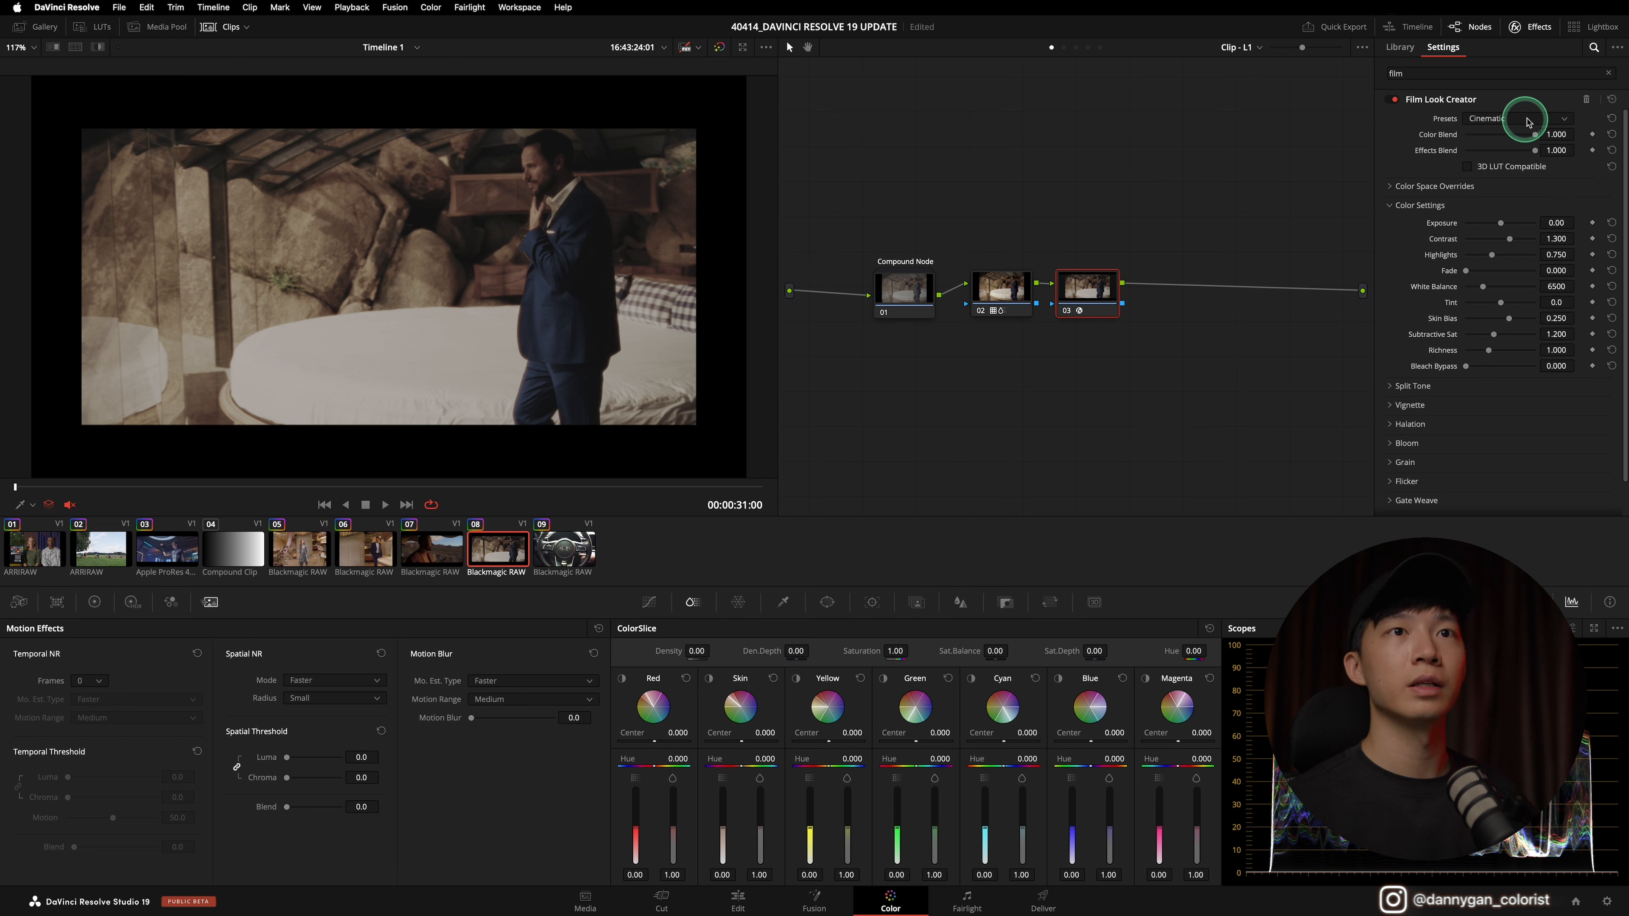
click(1558, 122)
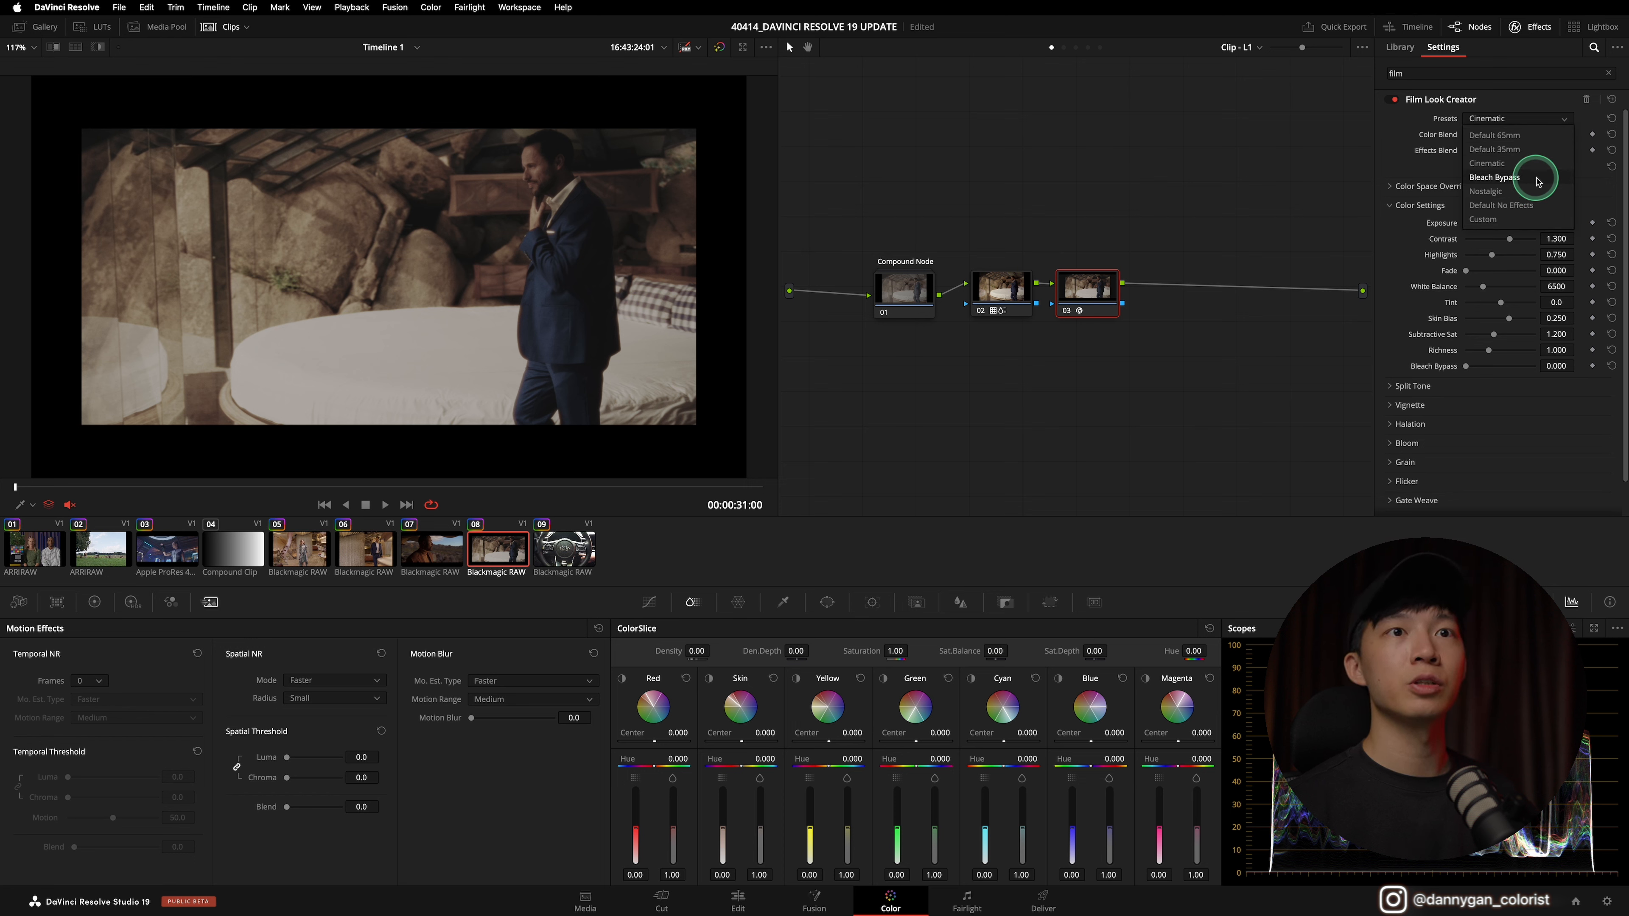
click(1534, 191)
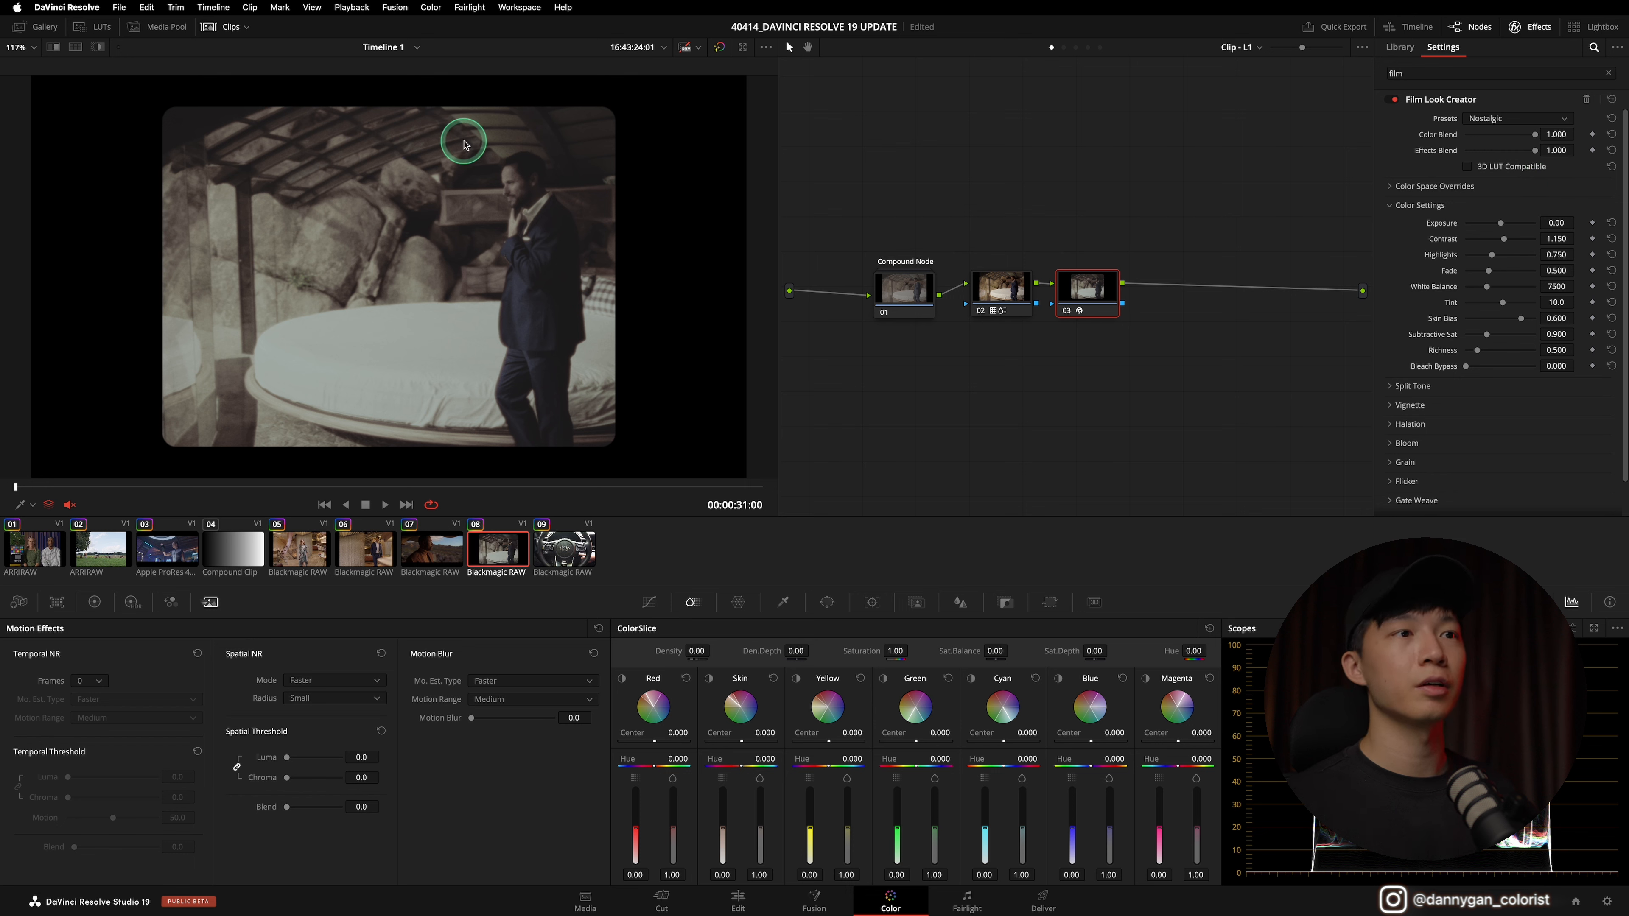
click(1552, 119)
click(1536, 150)
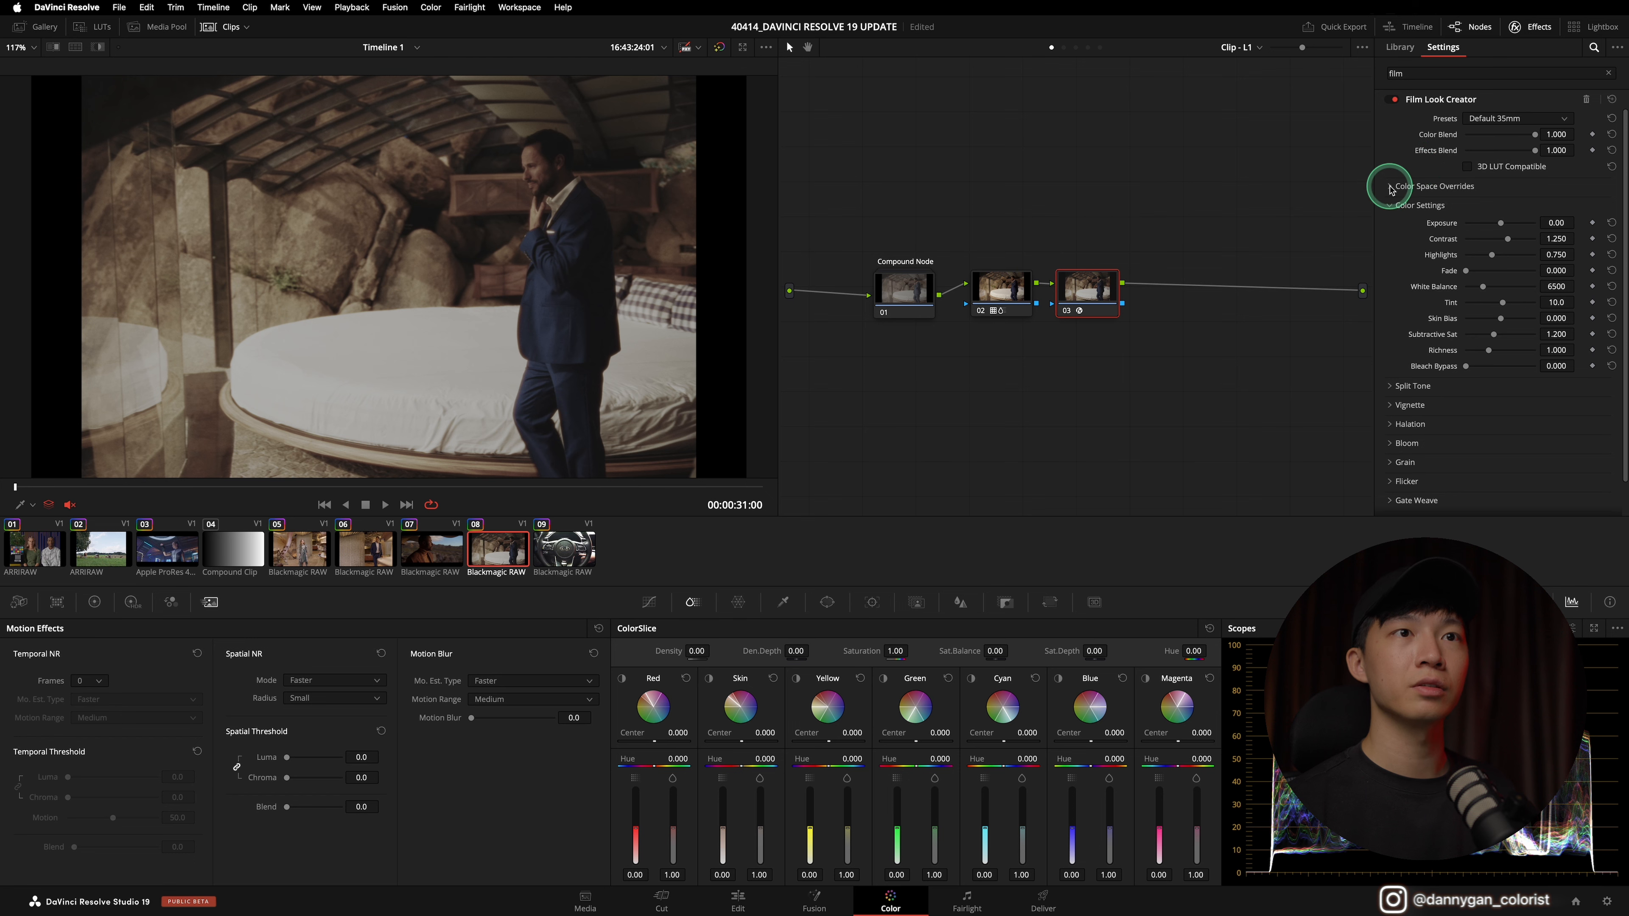
Reveal the Color Space Overrides, enable Split Tone and set its amount to about 0.808
click(1418, 187)
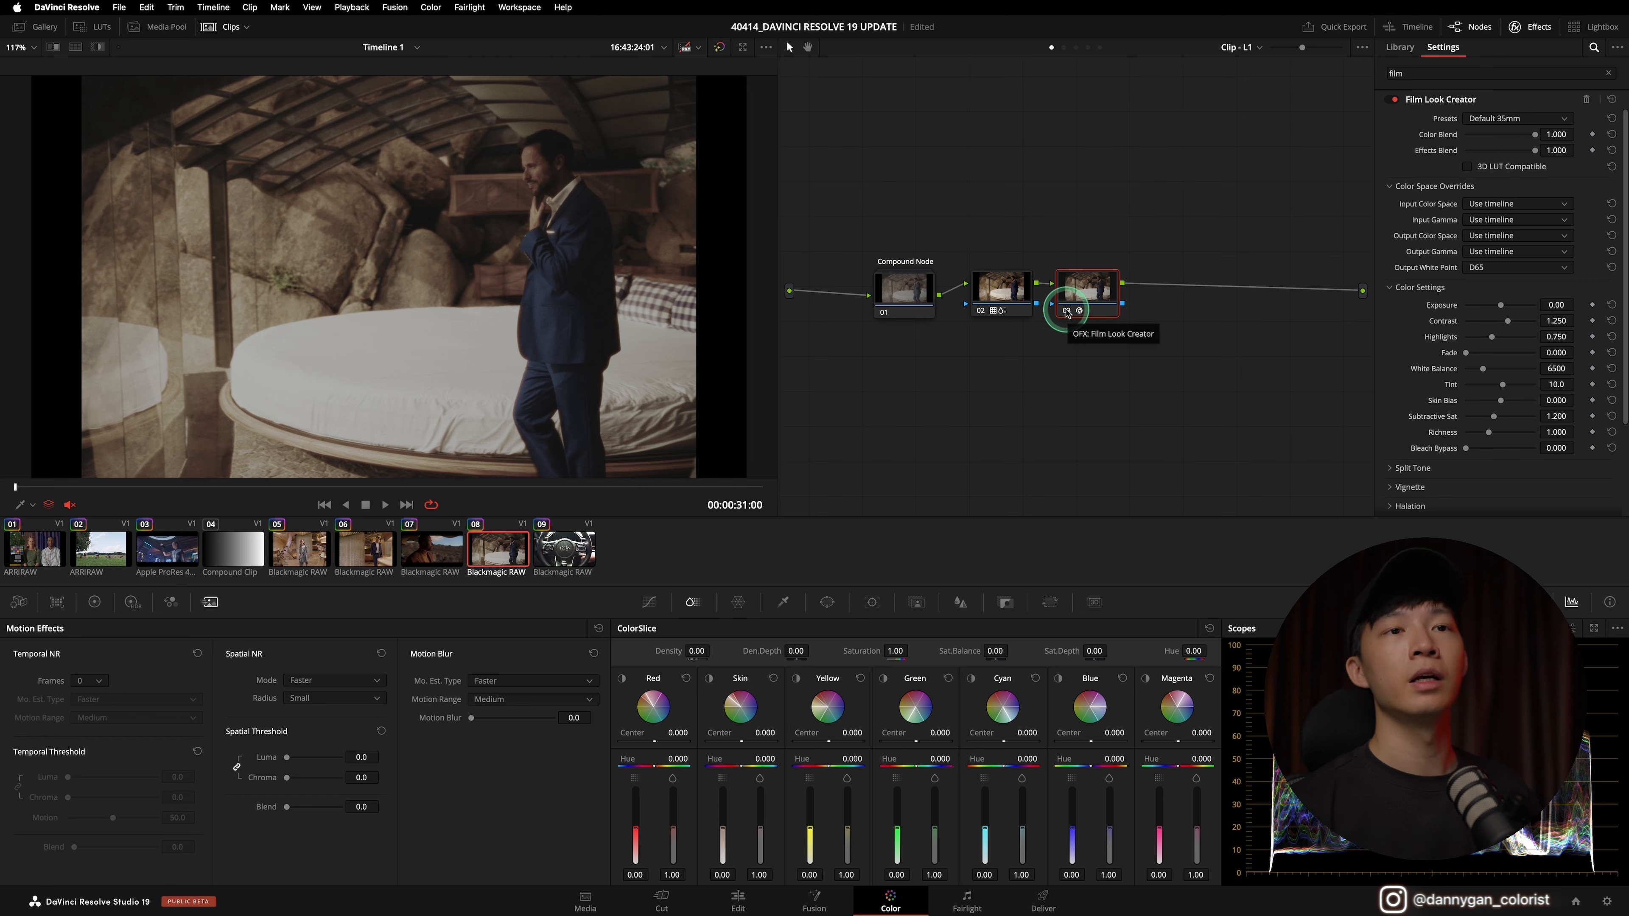
scroll(1450, 308, down, 3)
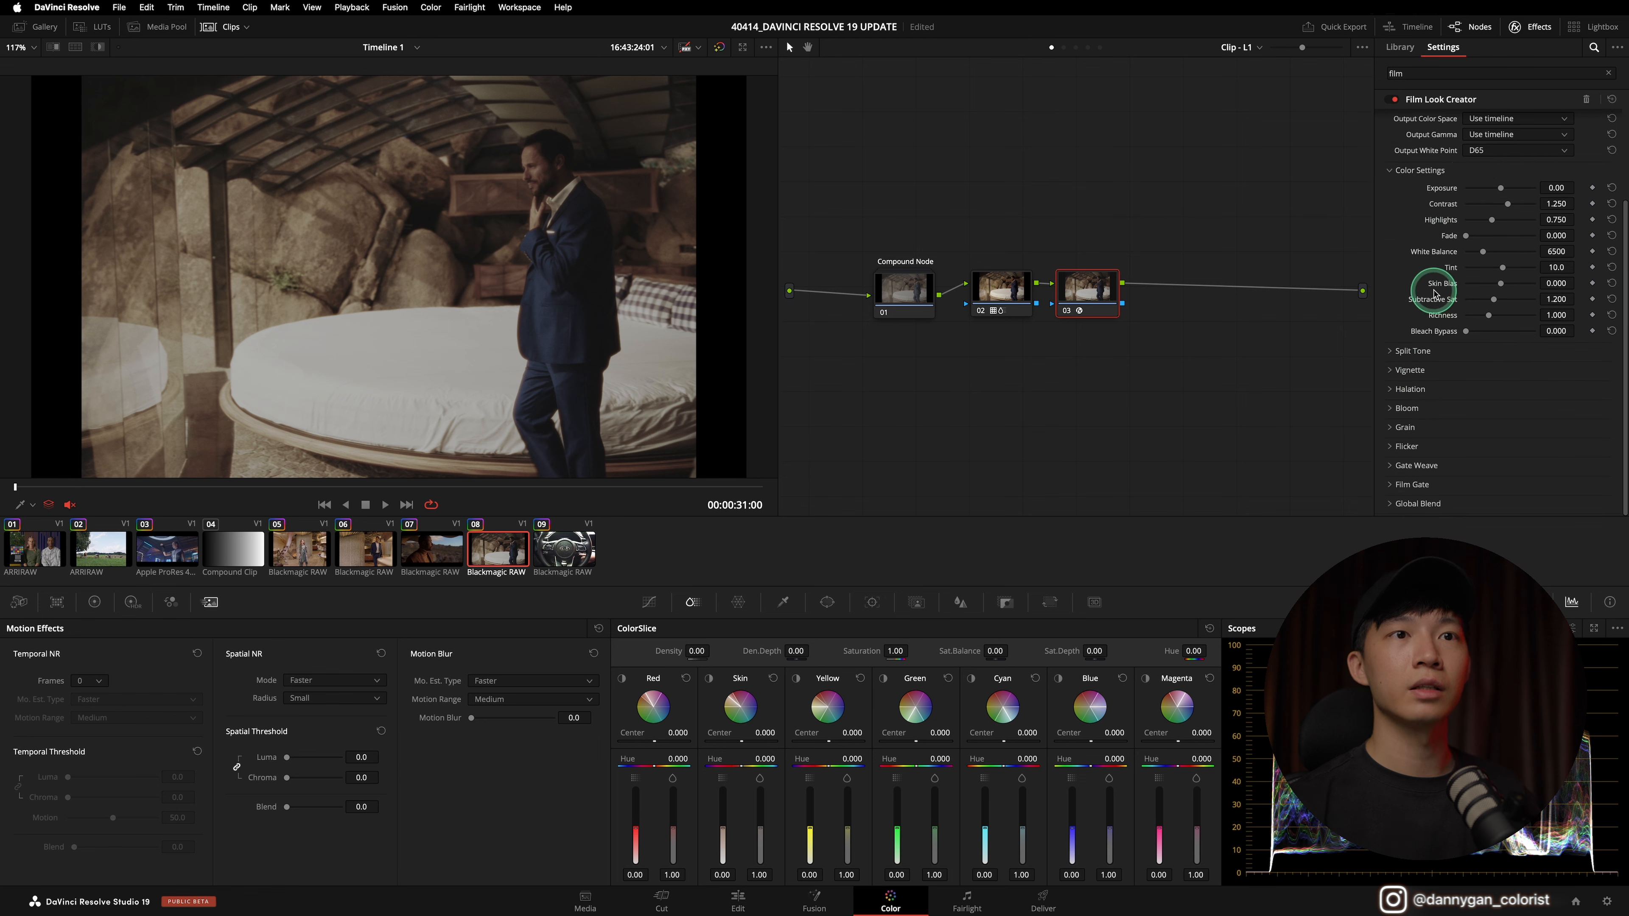
click(1393, 351)
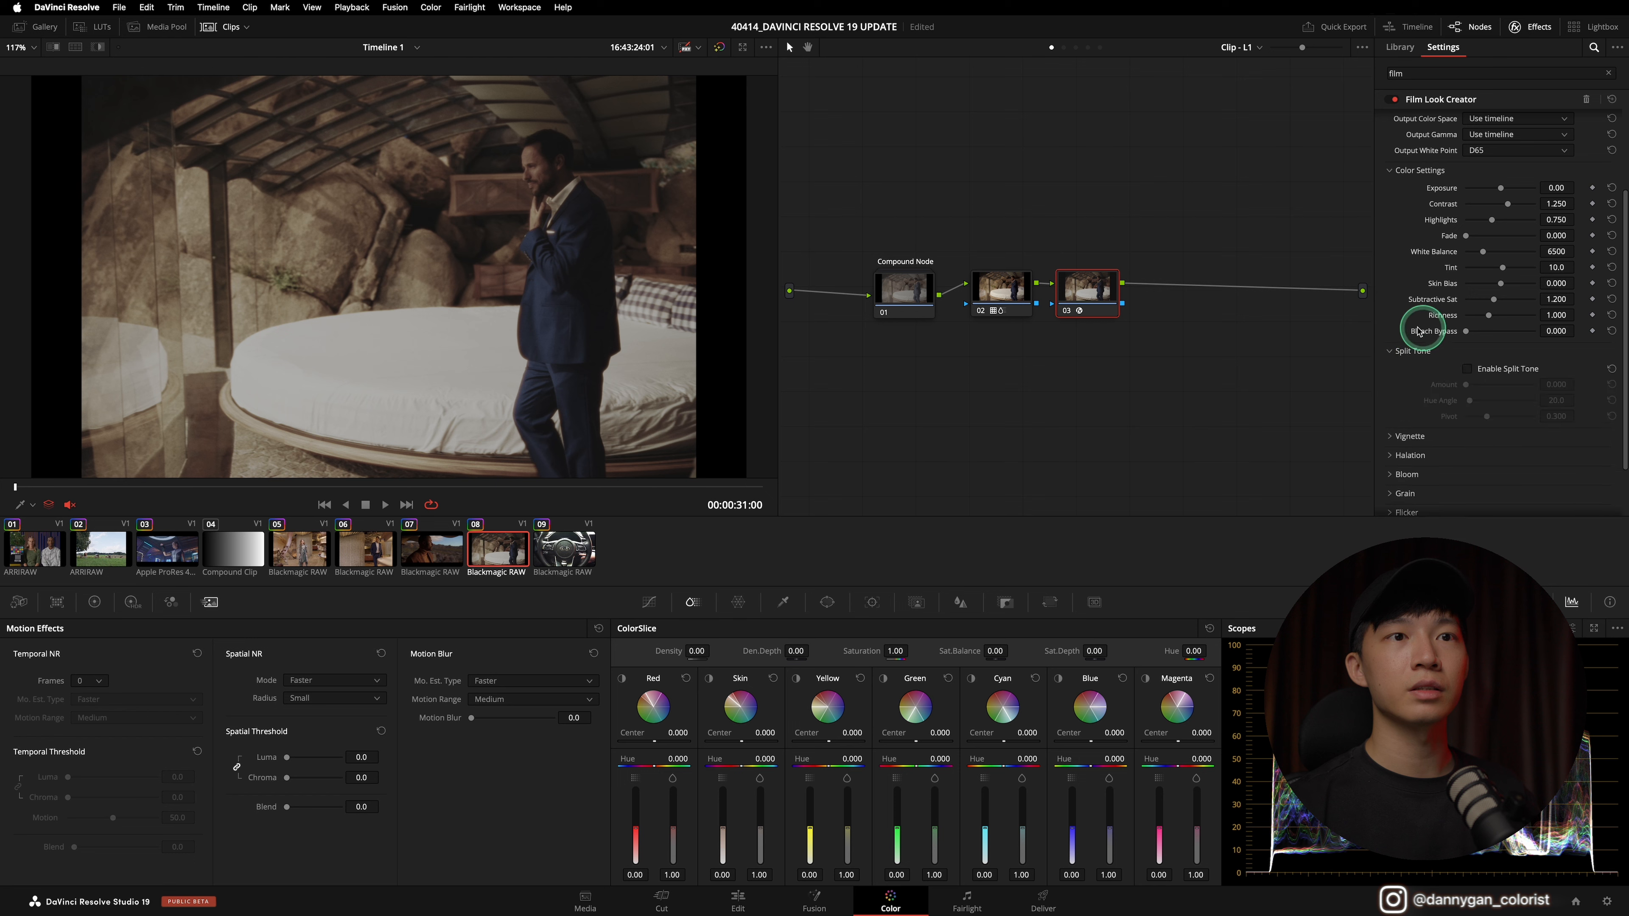
click(1471, 370)
drag(1466, 385, 1519, 393)
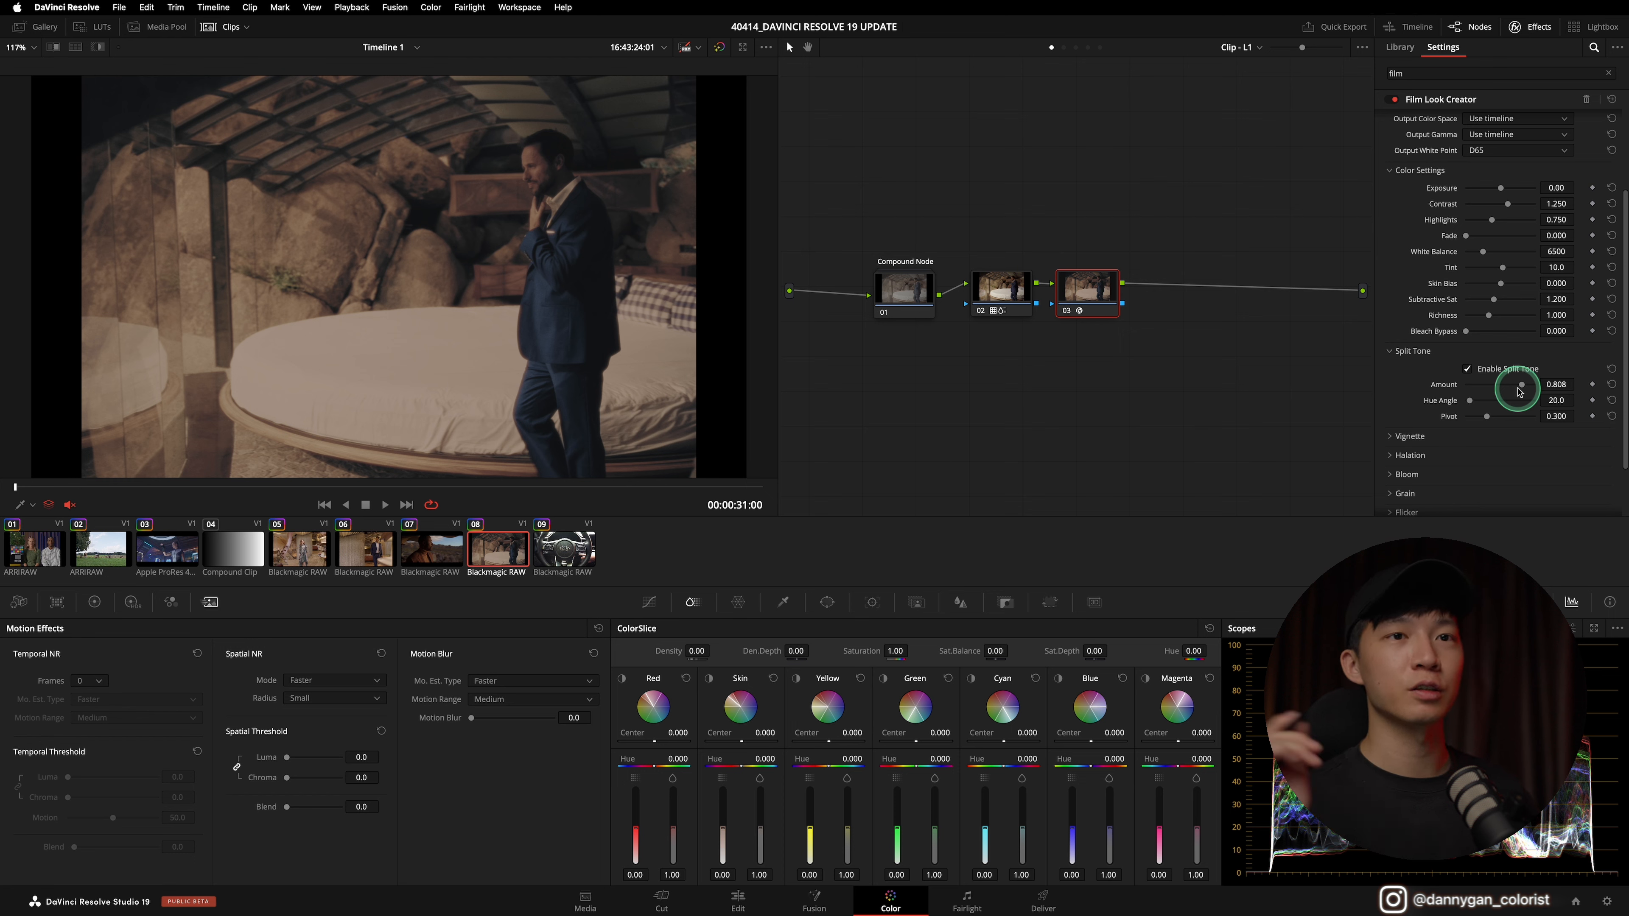
Examine the Vignette, Halation, Bloom, Grain, Flicker and Gate Weave settings of Film Look Creator
scroll(1471, 355, down, 3)
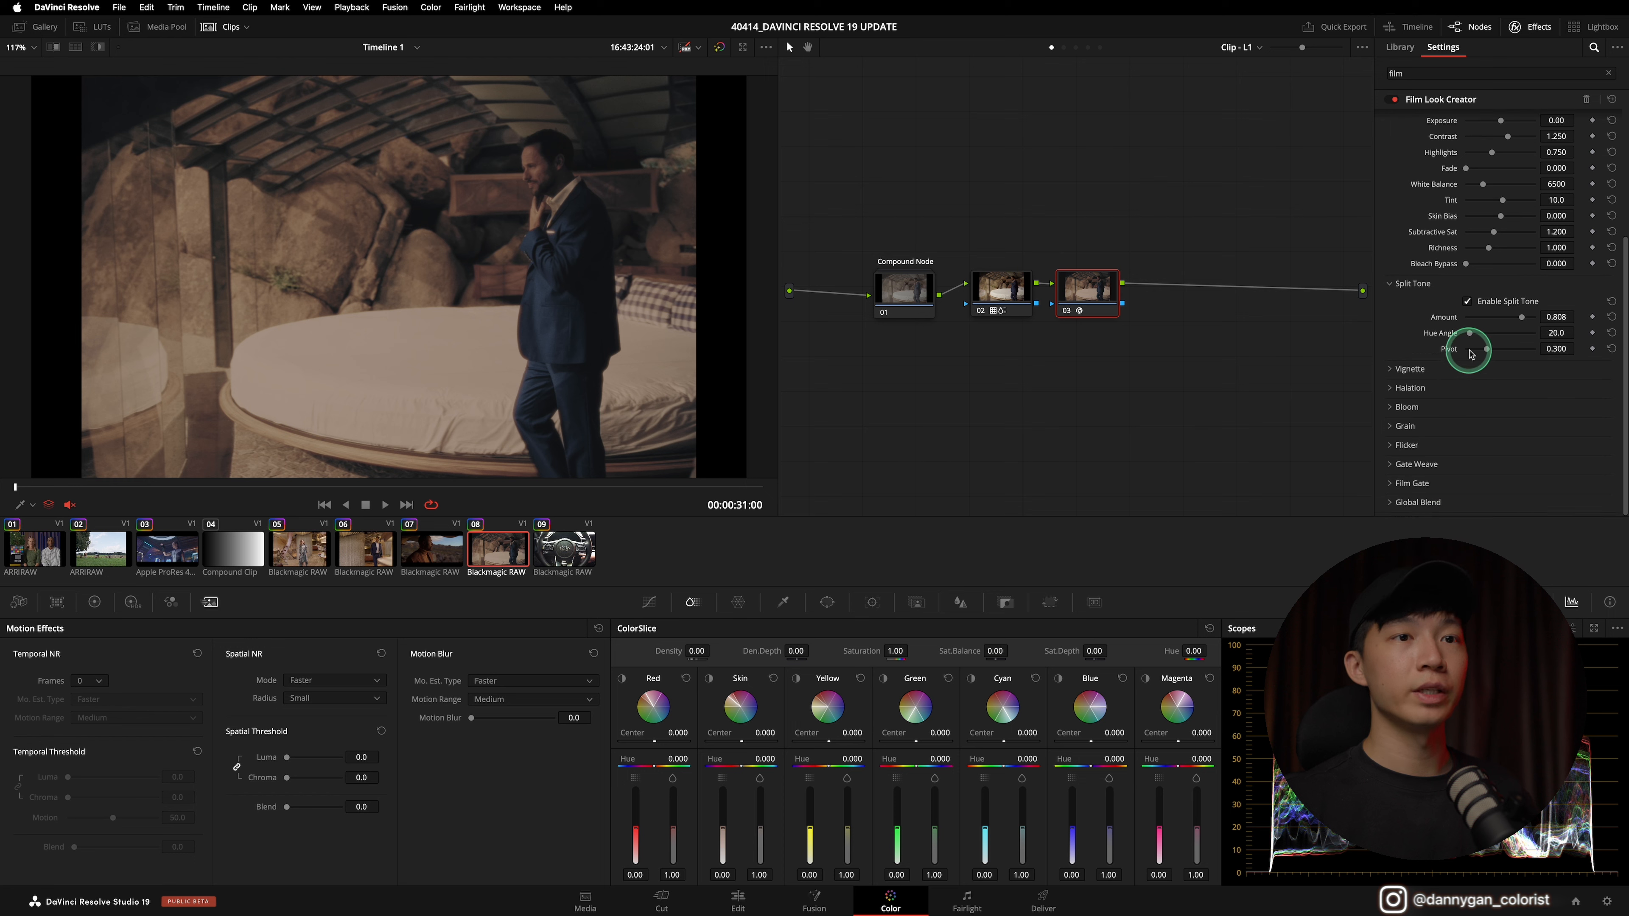
click(1389, 368)
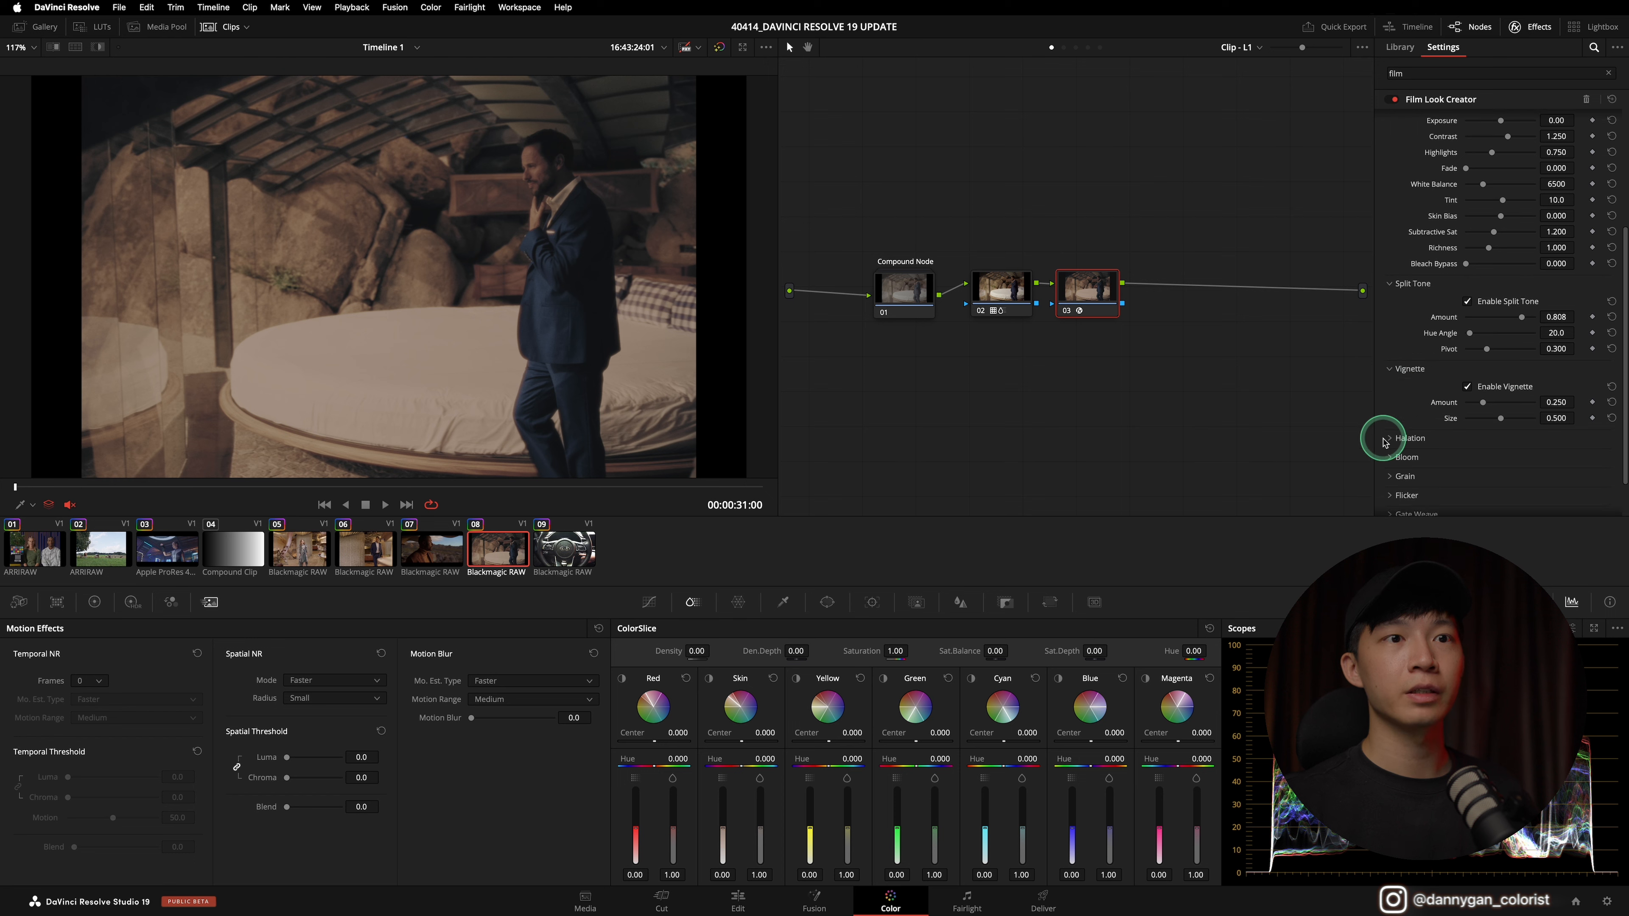
click(1390, 438)
scroll(1447, 409, down, 5)
click(1390, 409)
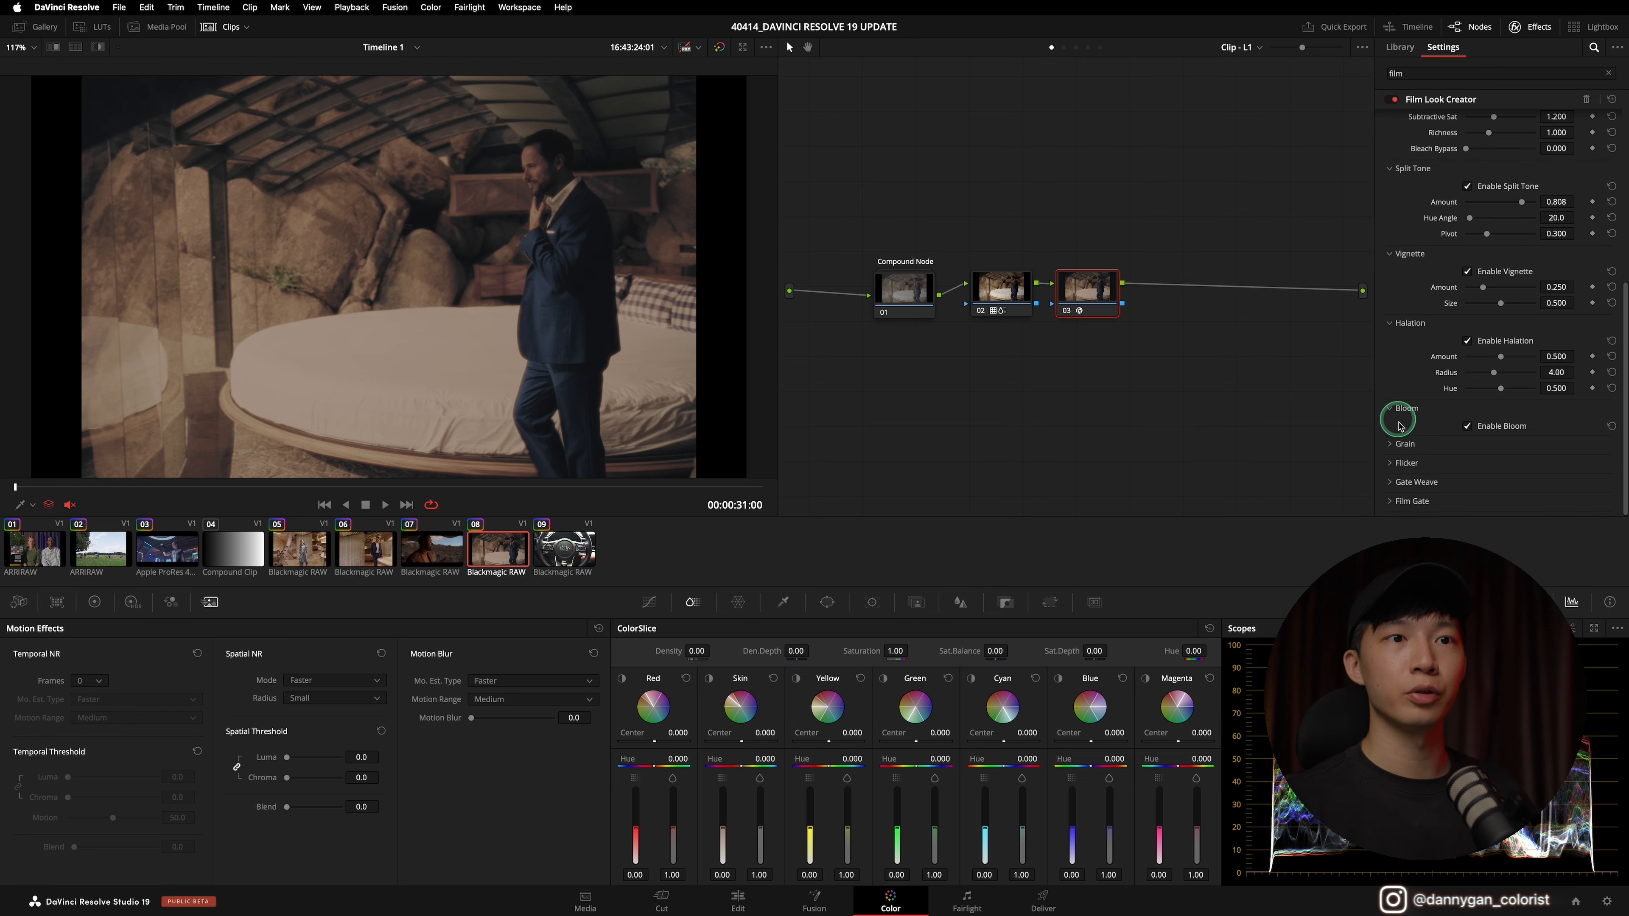
click(1391, 478)
scroll(1436, 394, down, 7)
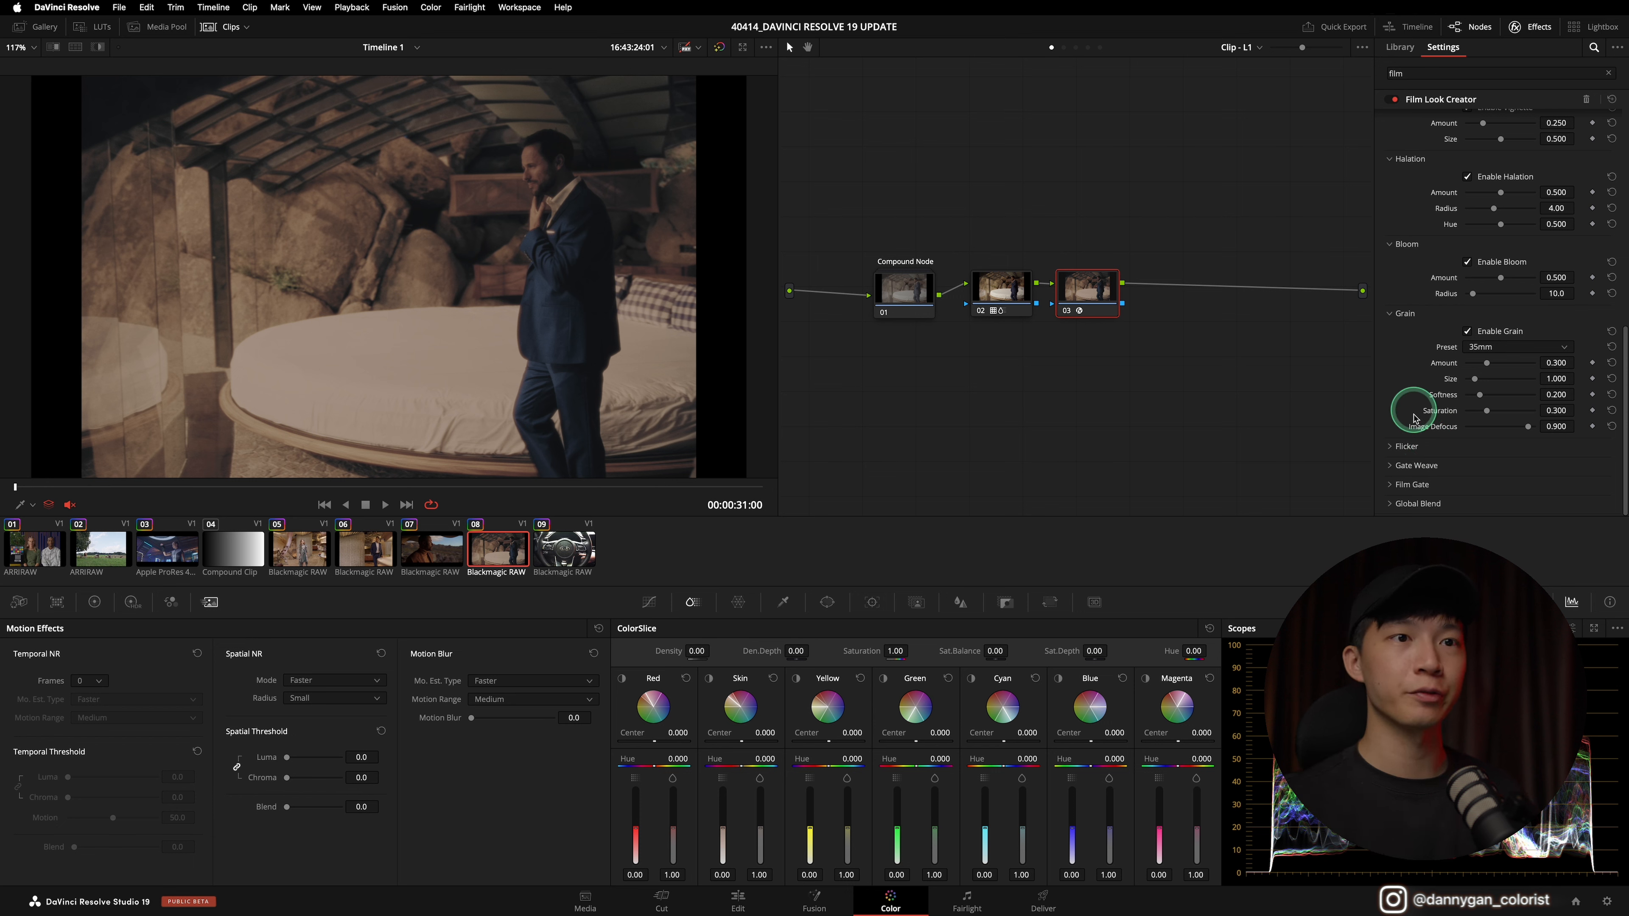
click(1405, 446)
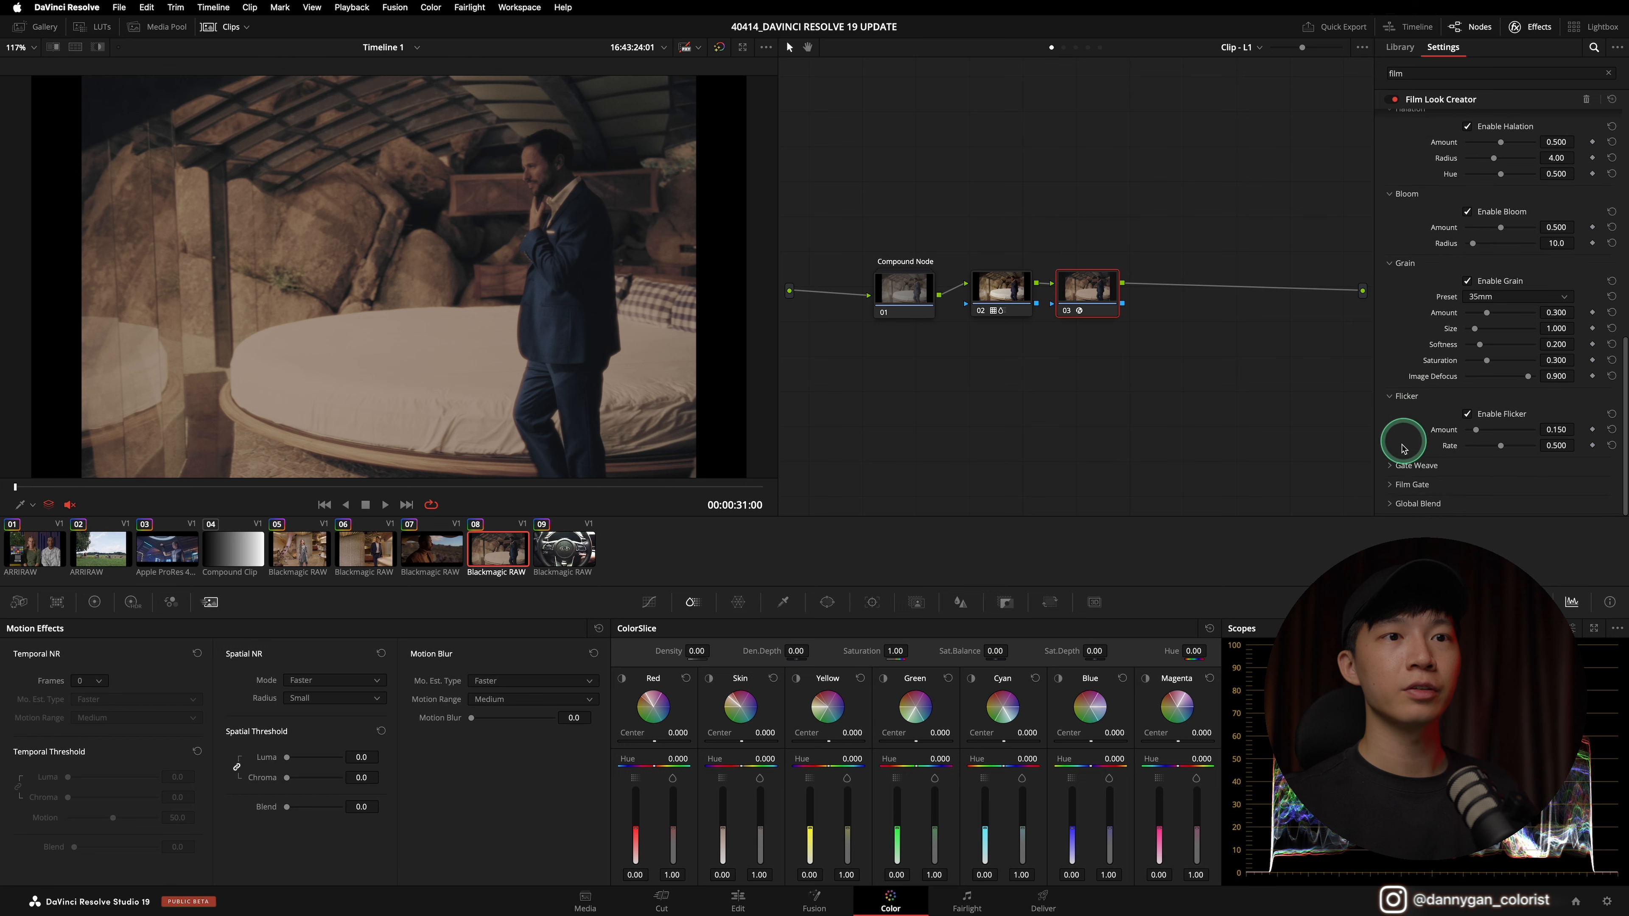
click(1405, 466)
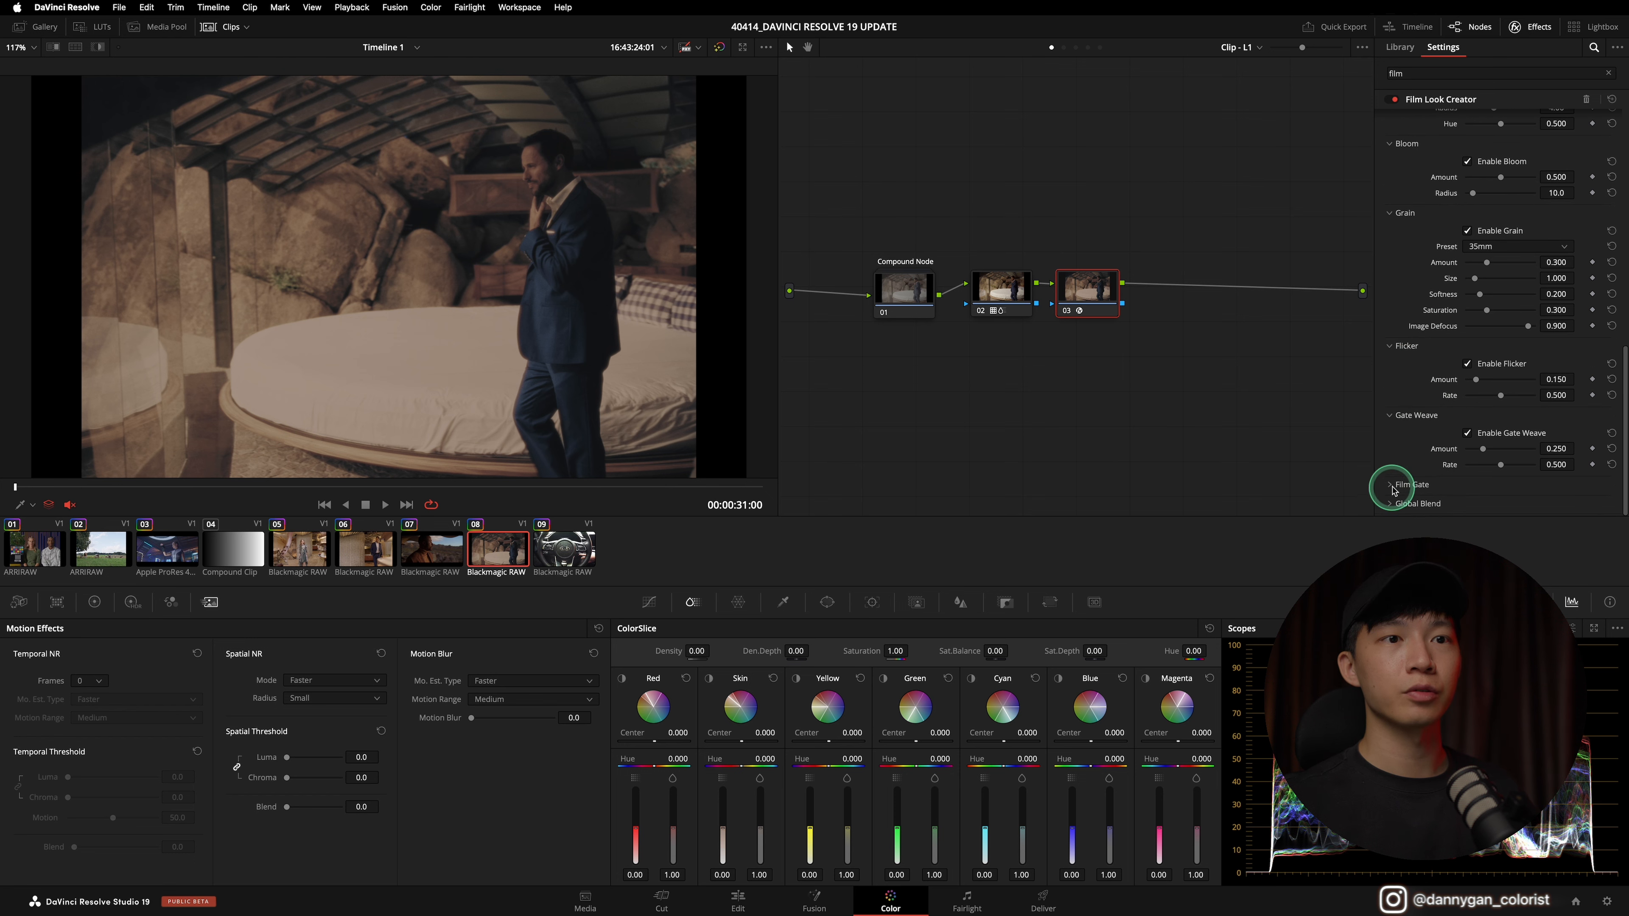
Enable the Film Gate in Film Look Creator and collapse its settings
click(1394, 490)
click(1468, 419)
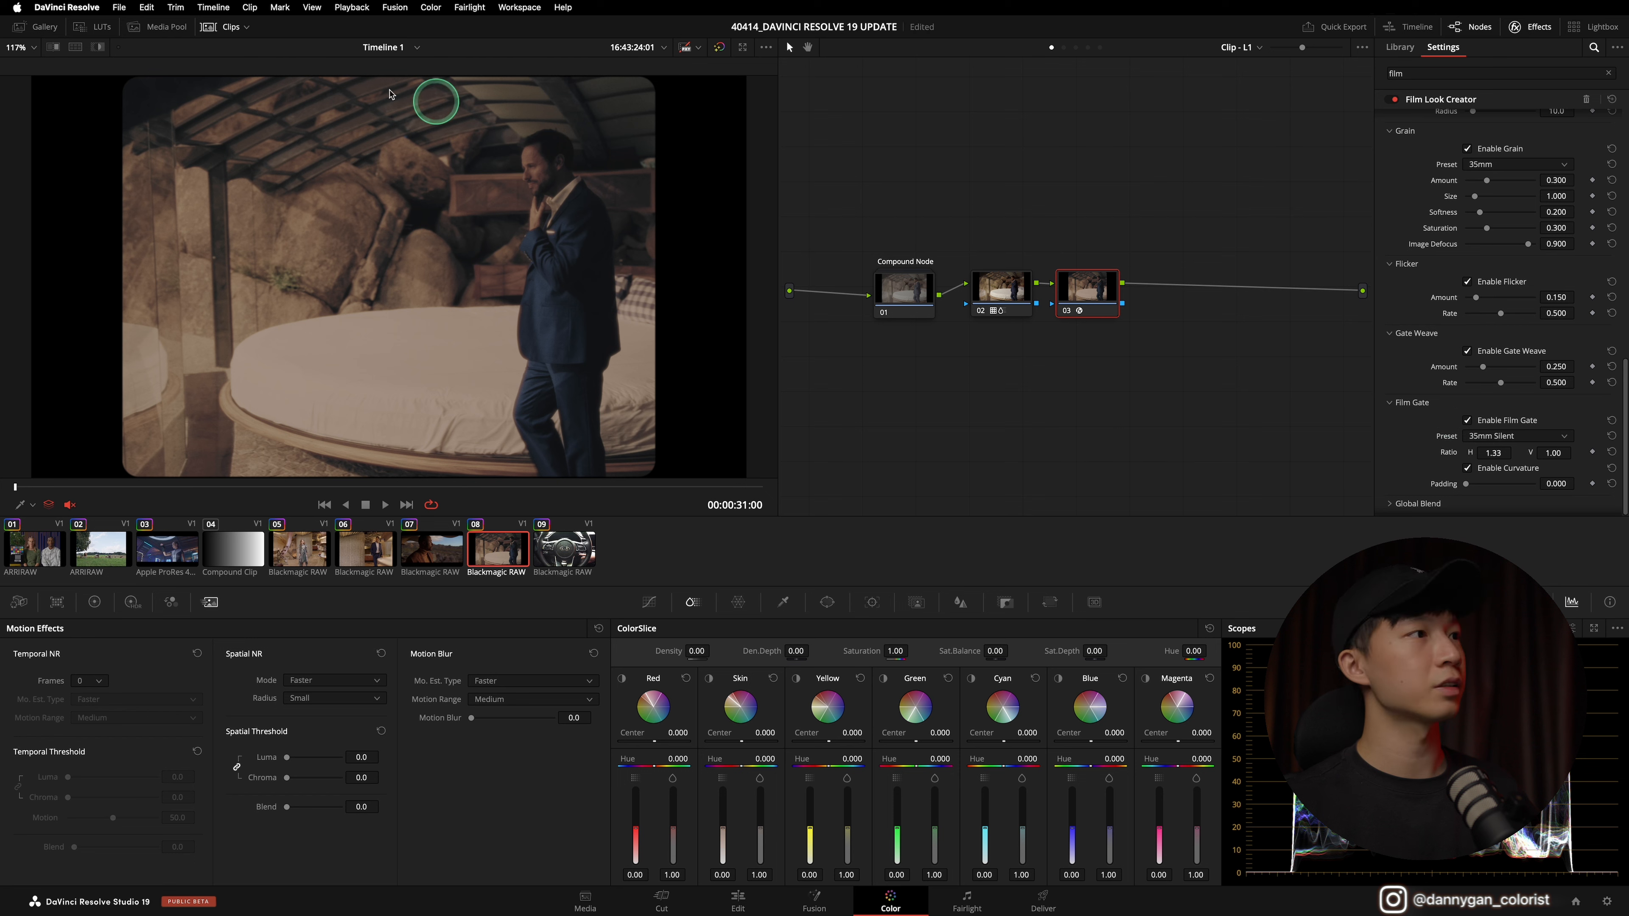
click(1413, 402)
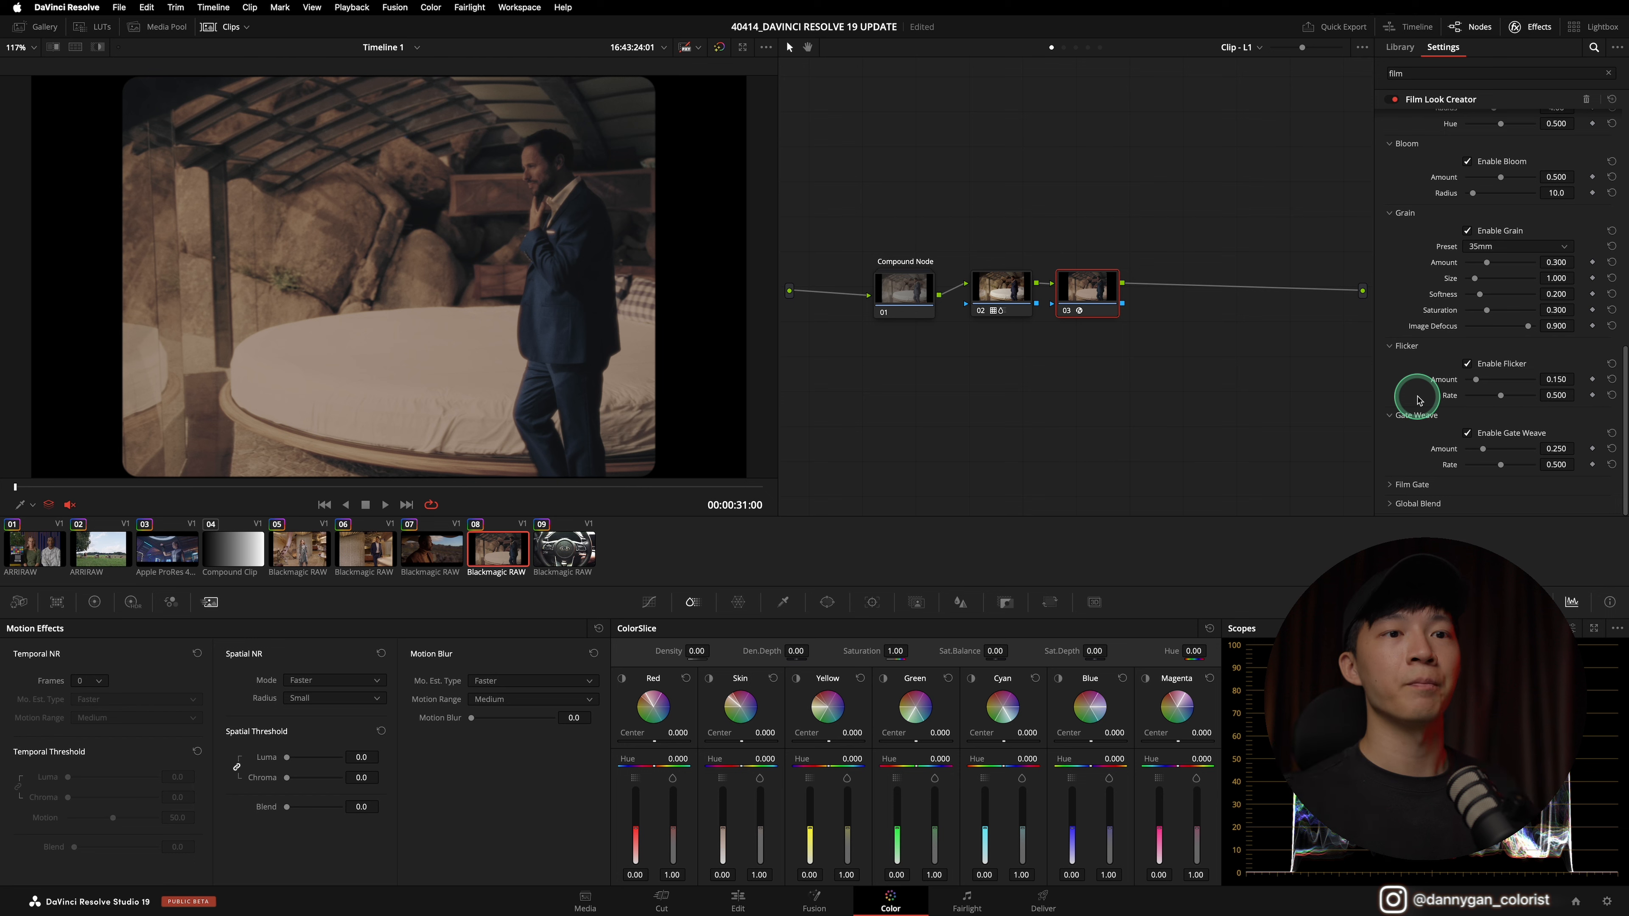
Examine the Global Blend setting and review the effect's preset, color space and color settings
click(1390, 506)
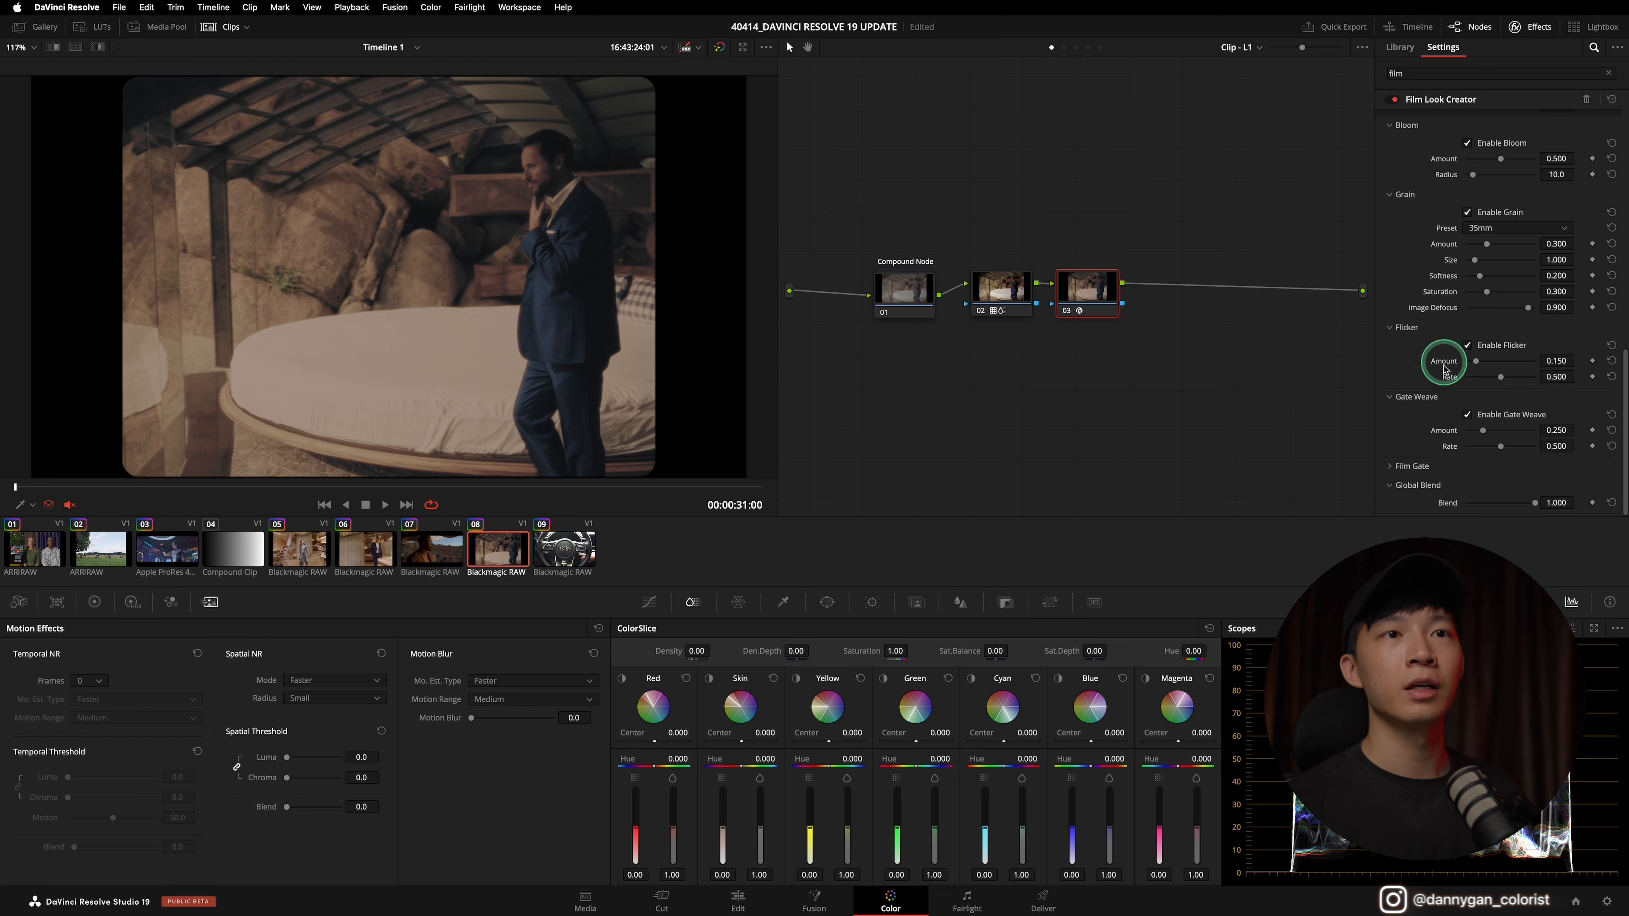
scroll(1447, 347, up, 5)
scroll(1447, 346, up, 8)
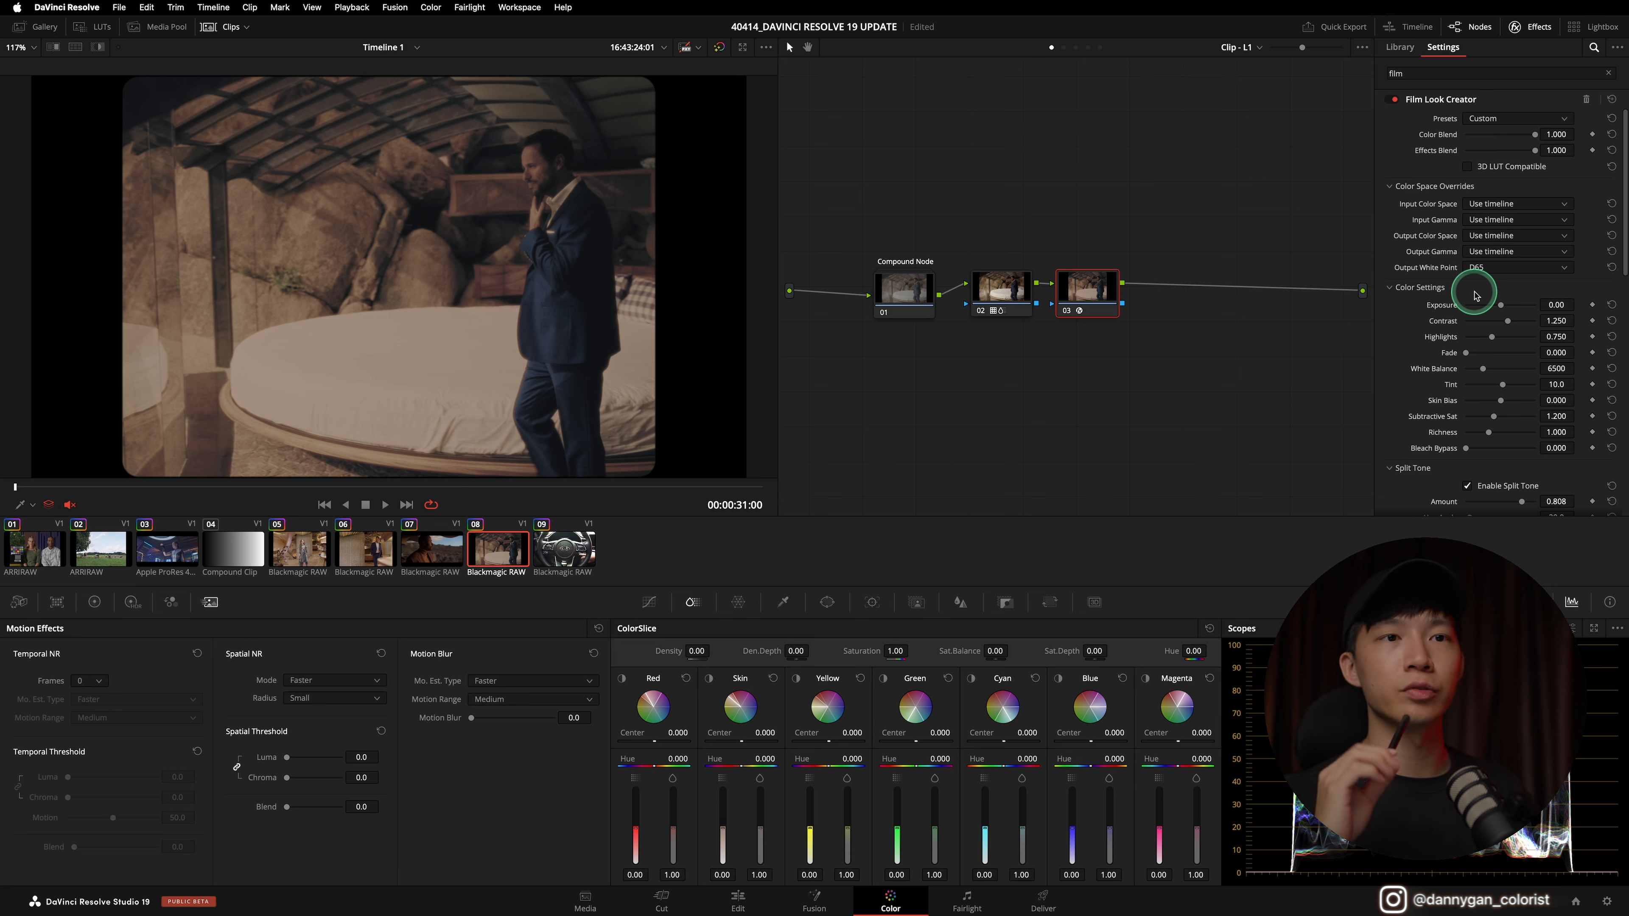
scroll(1411, 438, down, 3)
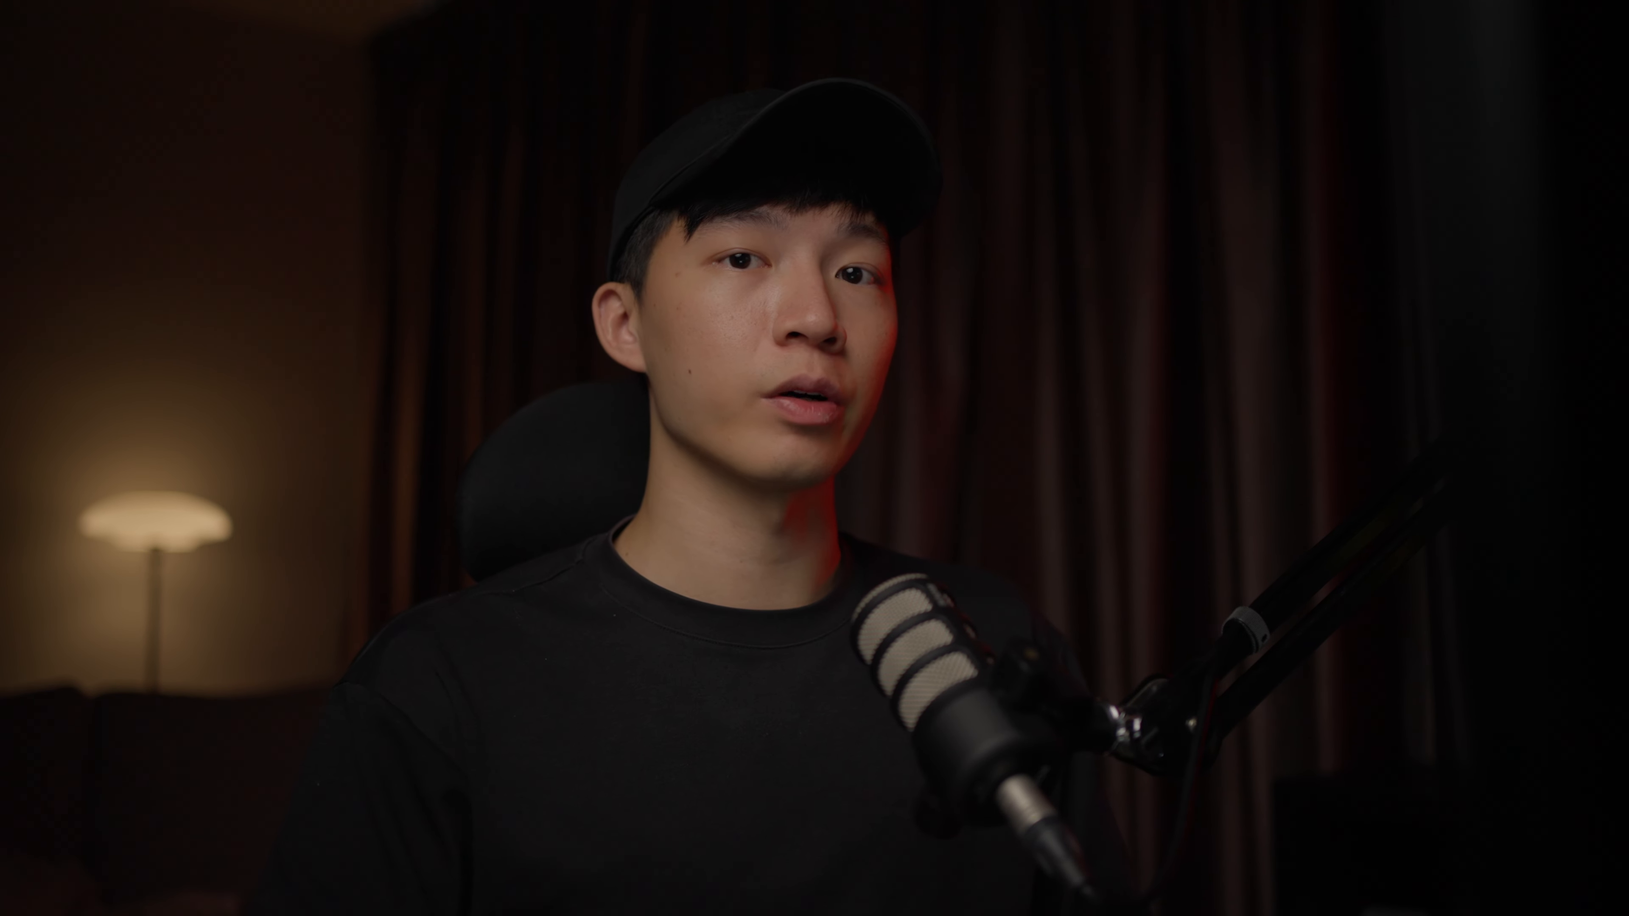
click(327, 600)
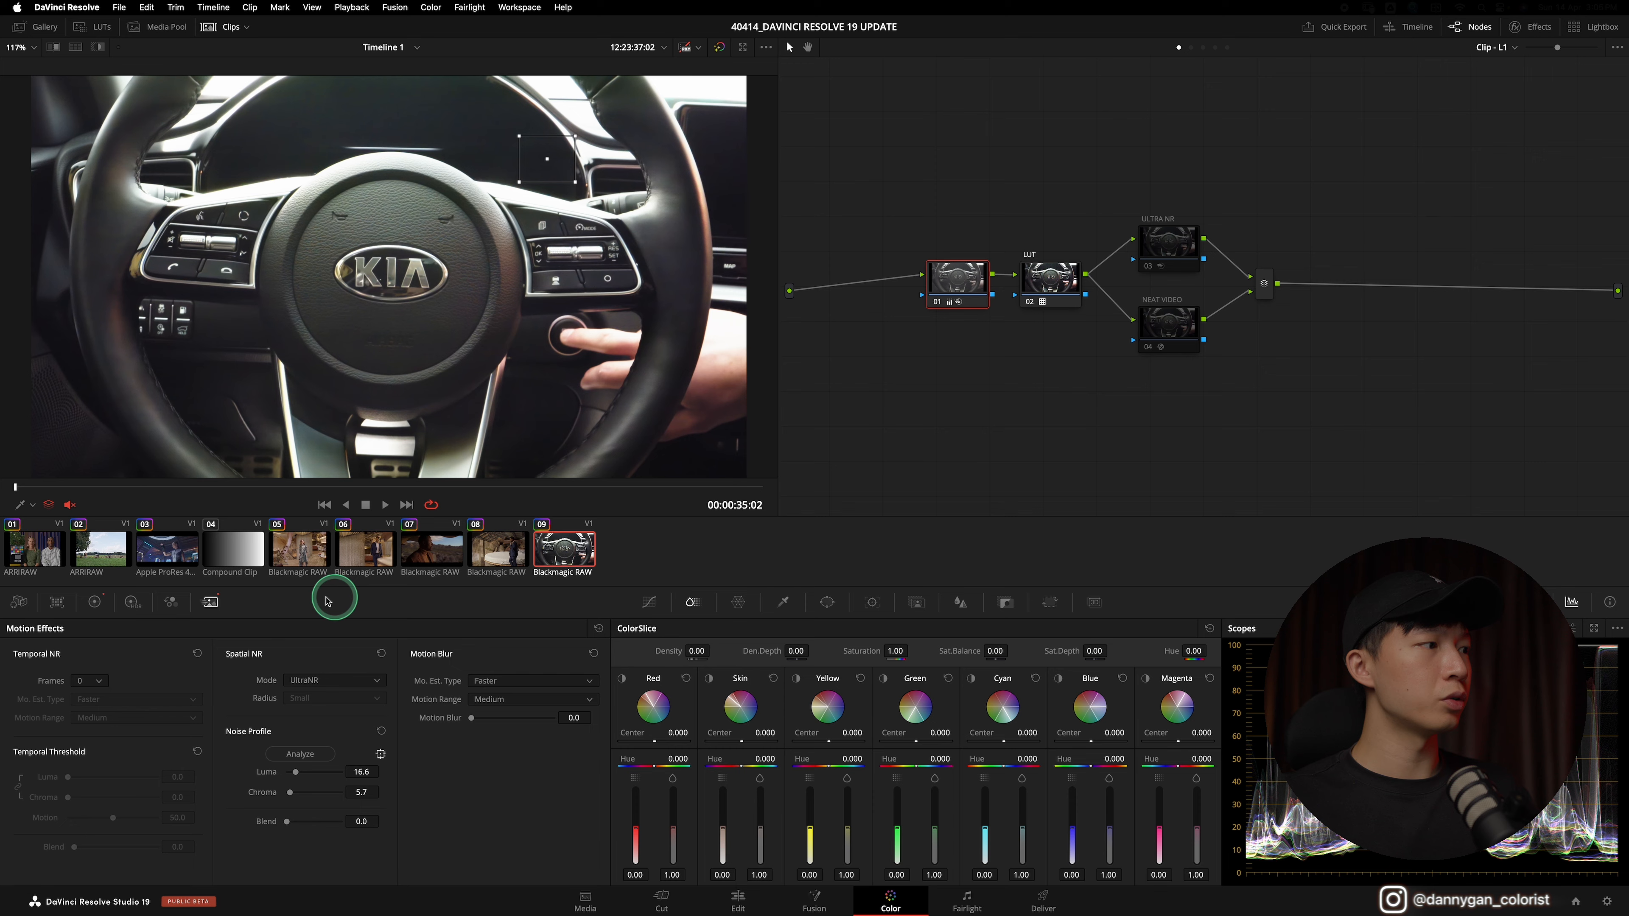
Apply Color Space Transform to node 01 of the Compound Clip and examine its Input Color Space options
click(232, 549)
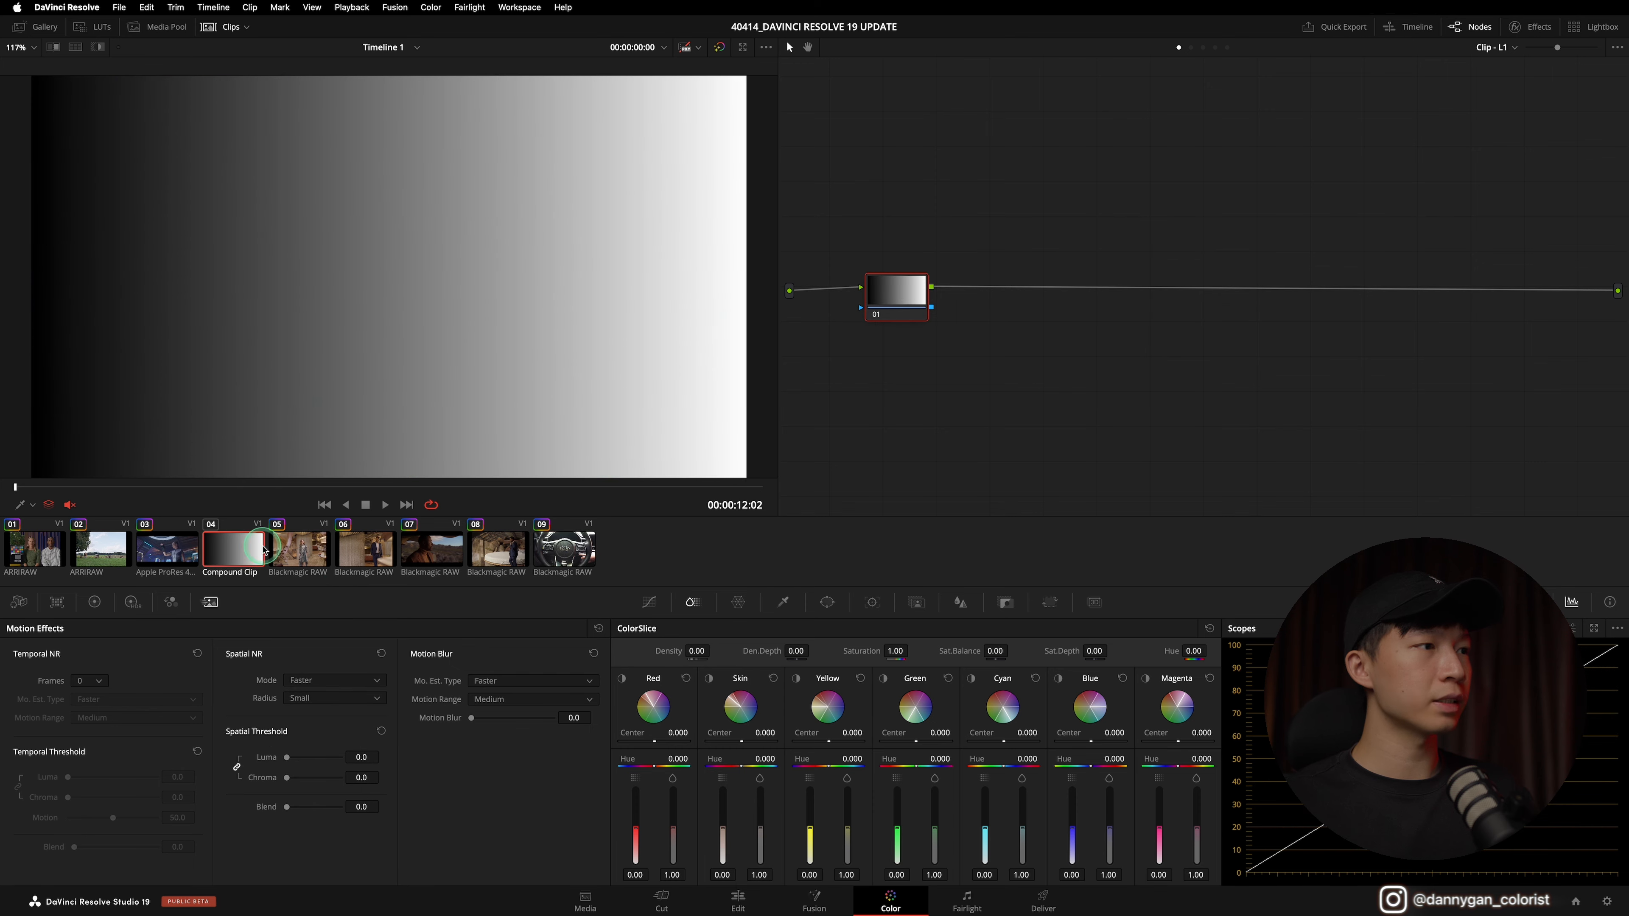
click(1533, 28)
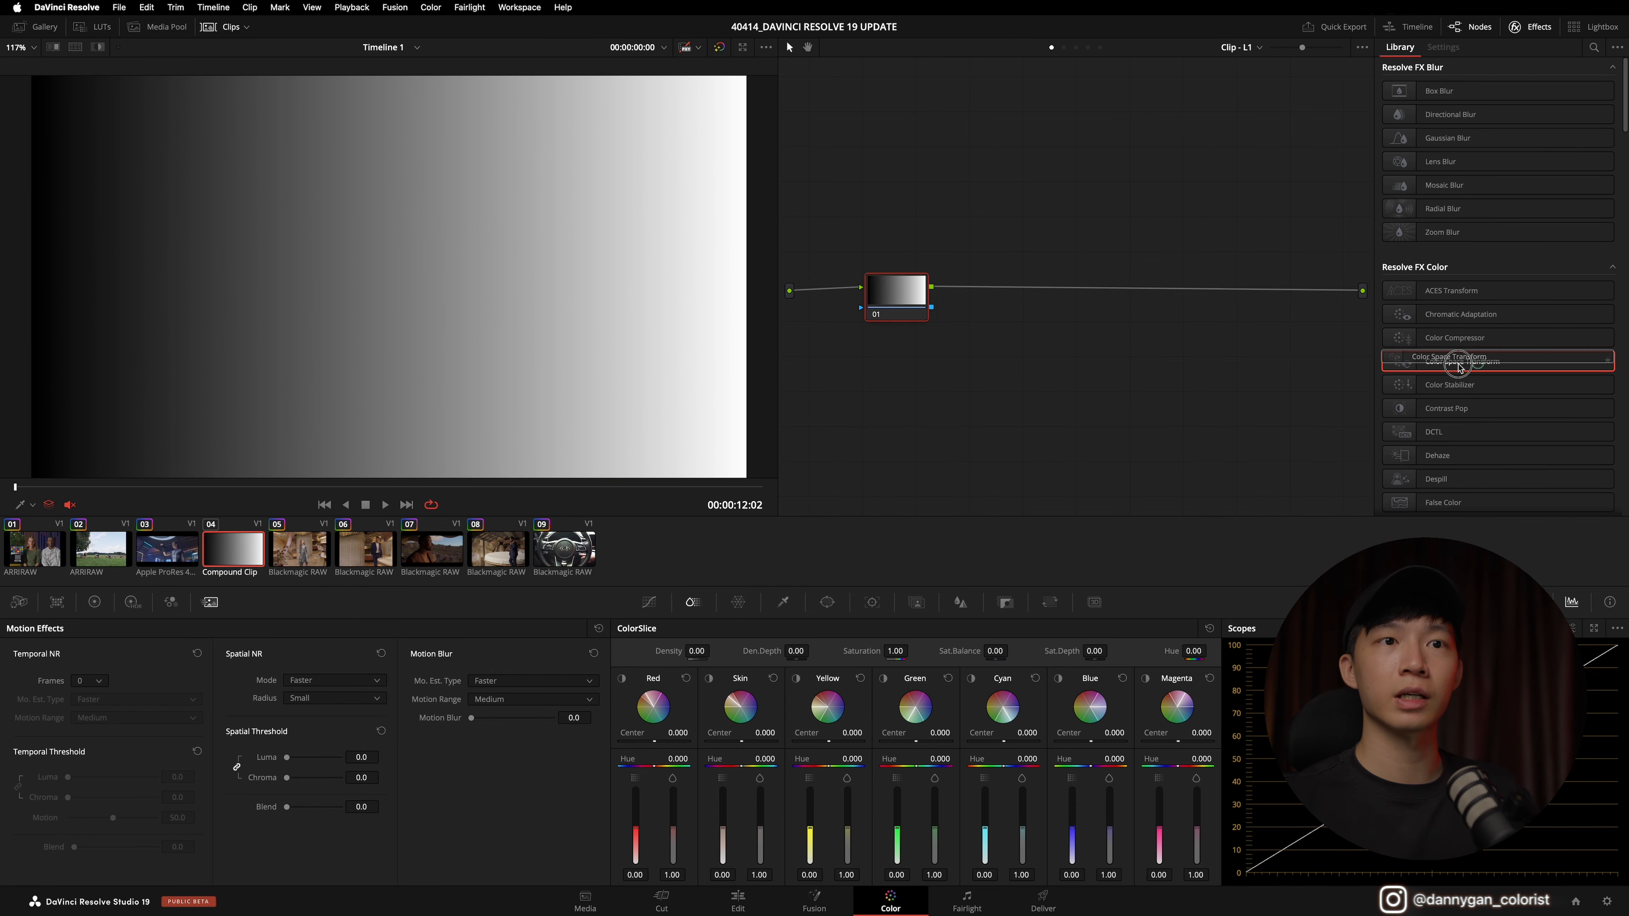
drag(1454, 361, 895, 294)
click(1524, 103)
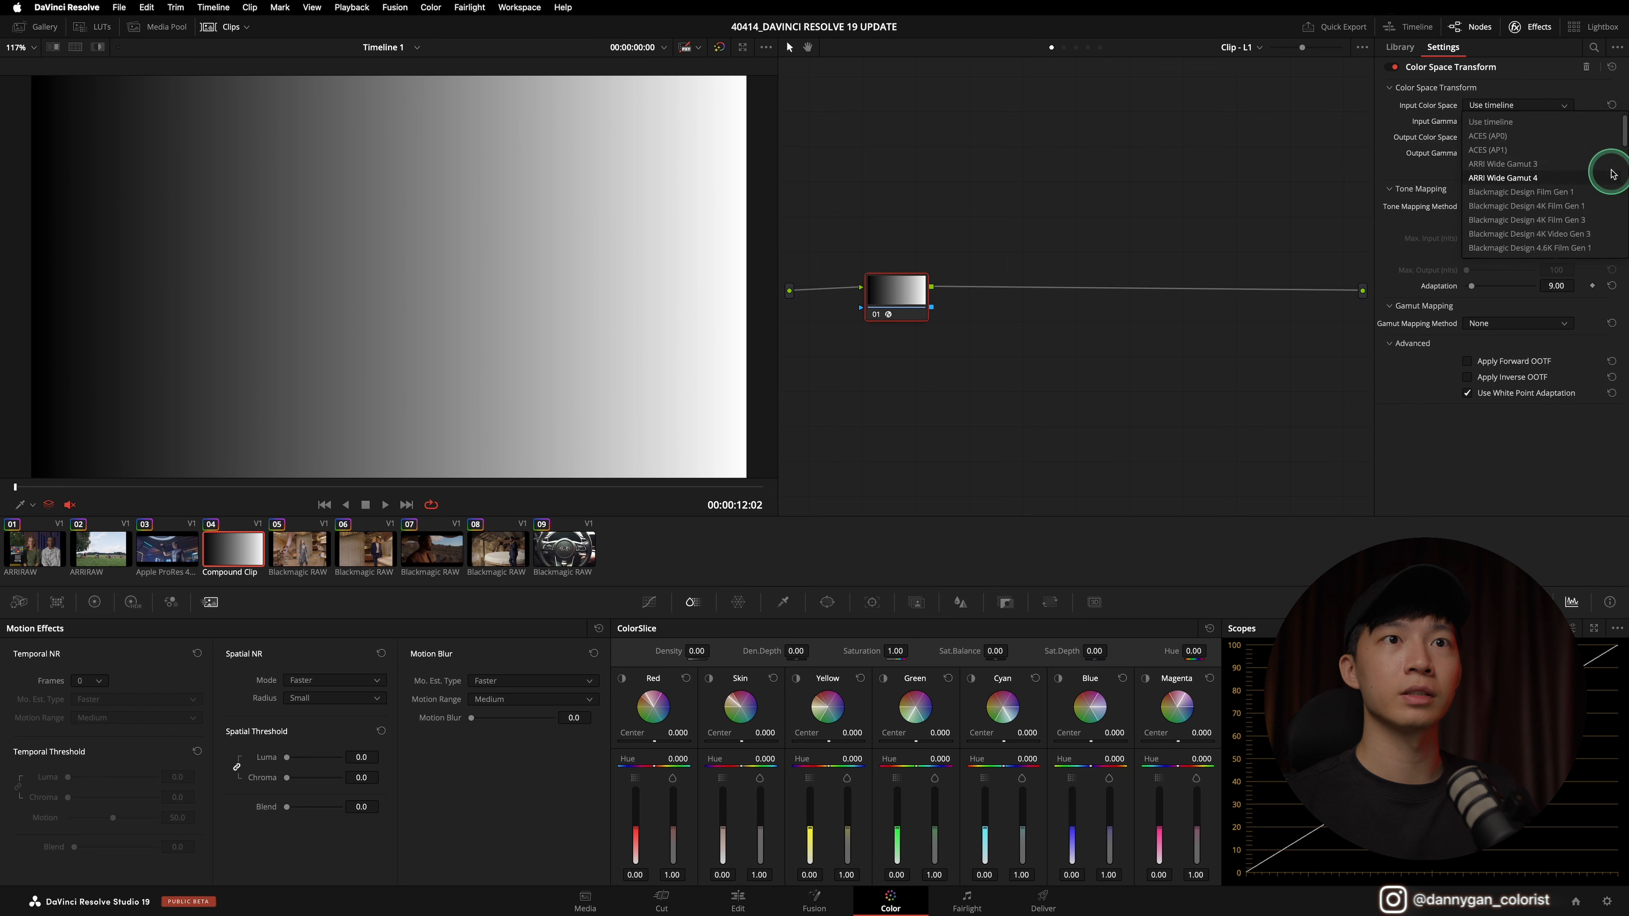
drag(1626, 143, 1521, 239)
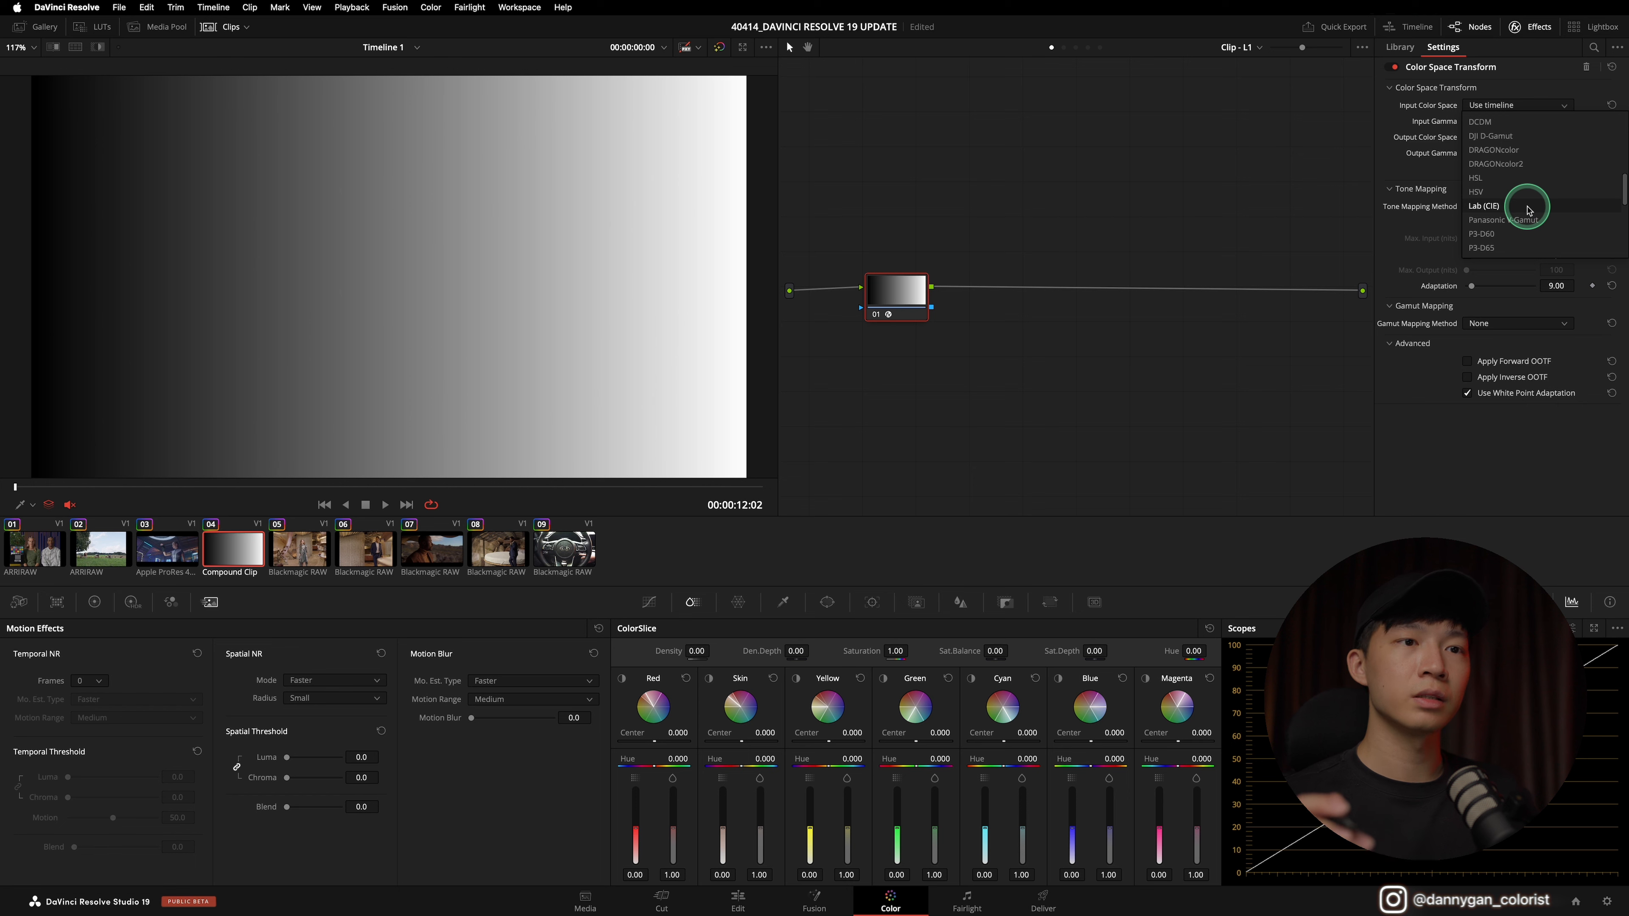
click(1541, 30)
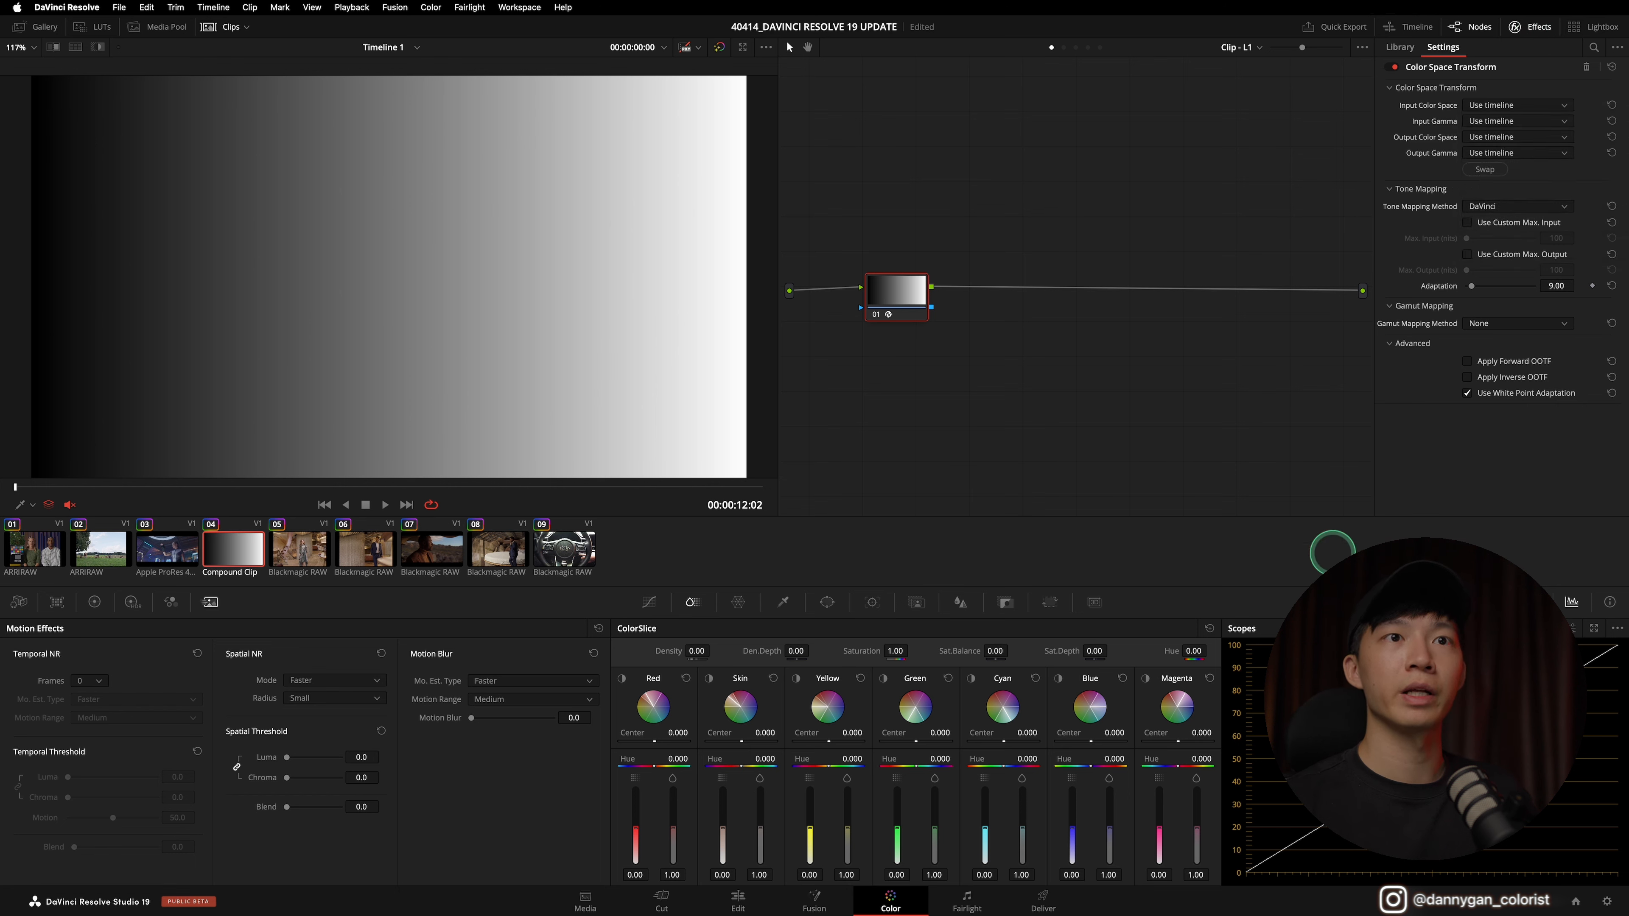
Set the project's color science to DaVinci YRGB Color Managed, disable automatic color management and choose the Custom color processing mode
click(1608, 905)
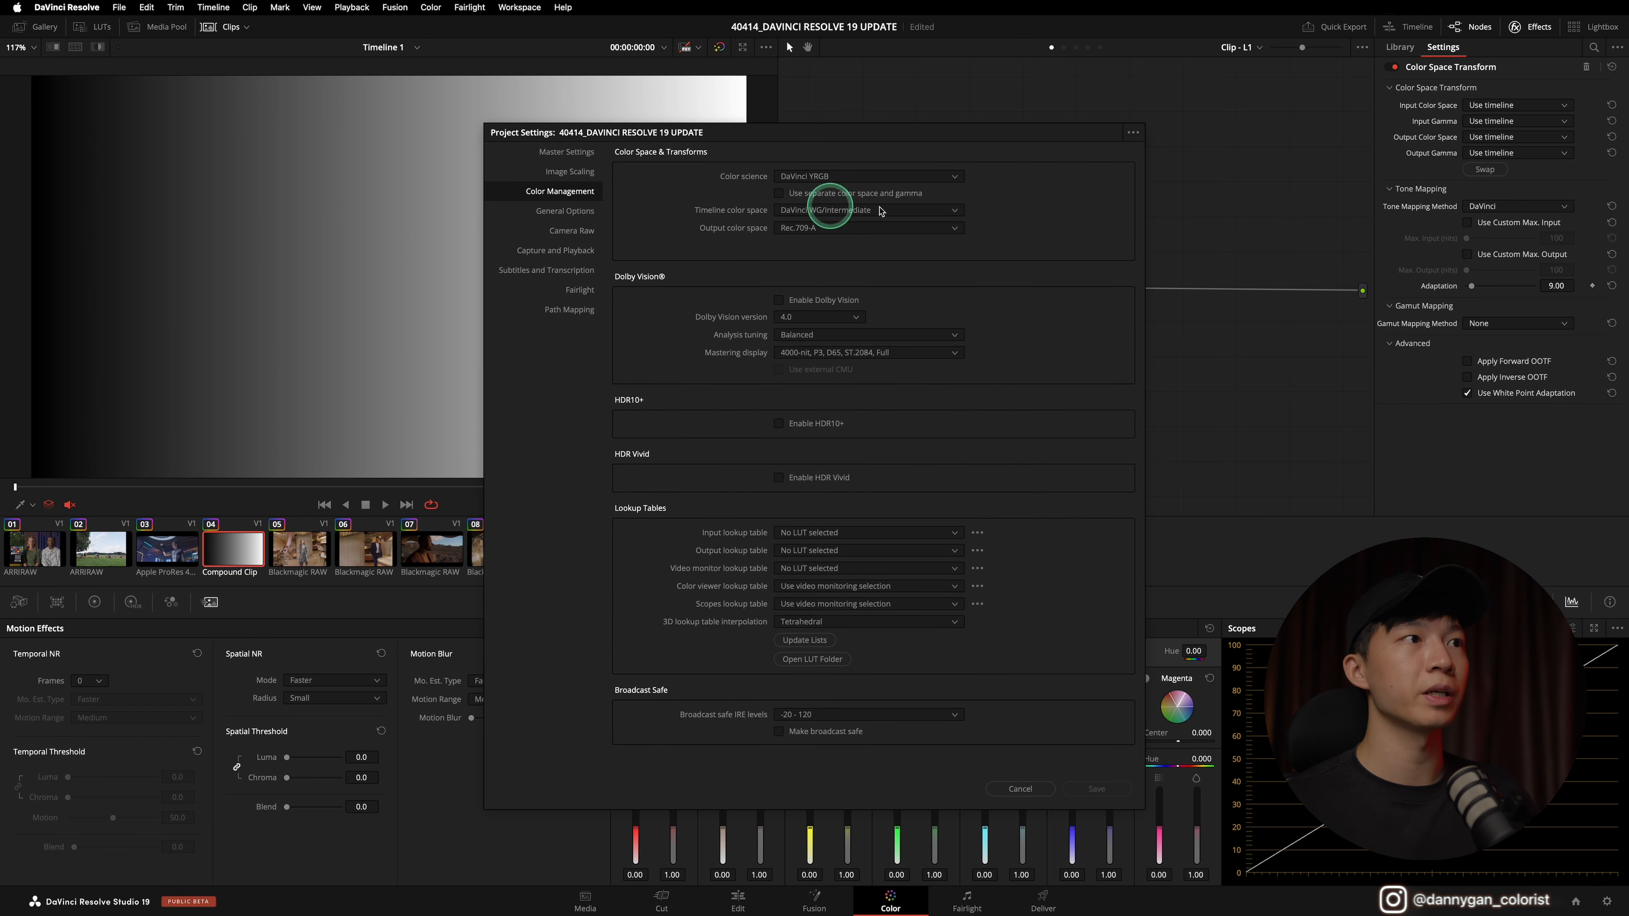
click(954, 176)
click(932, 207)
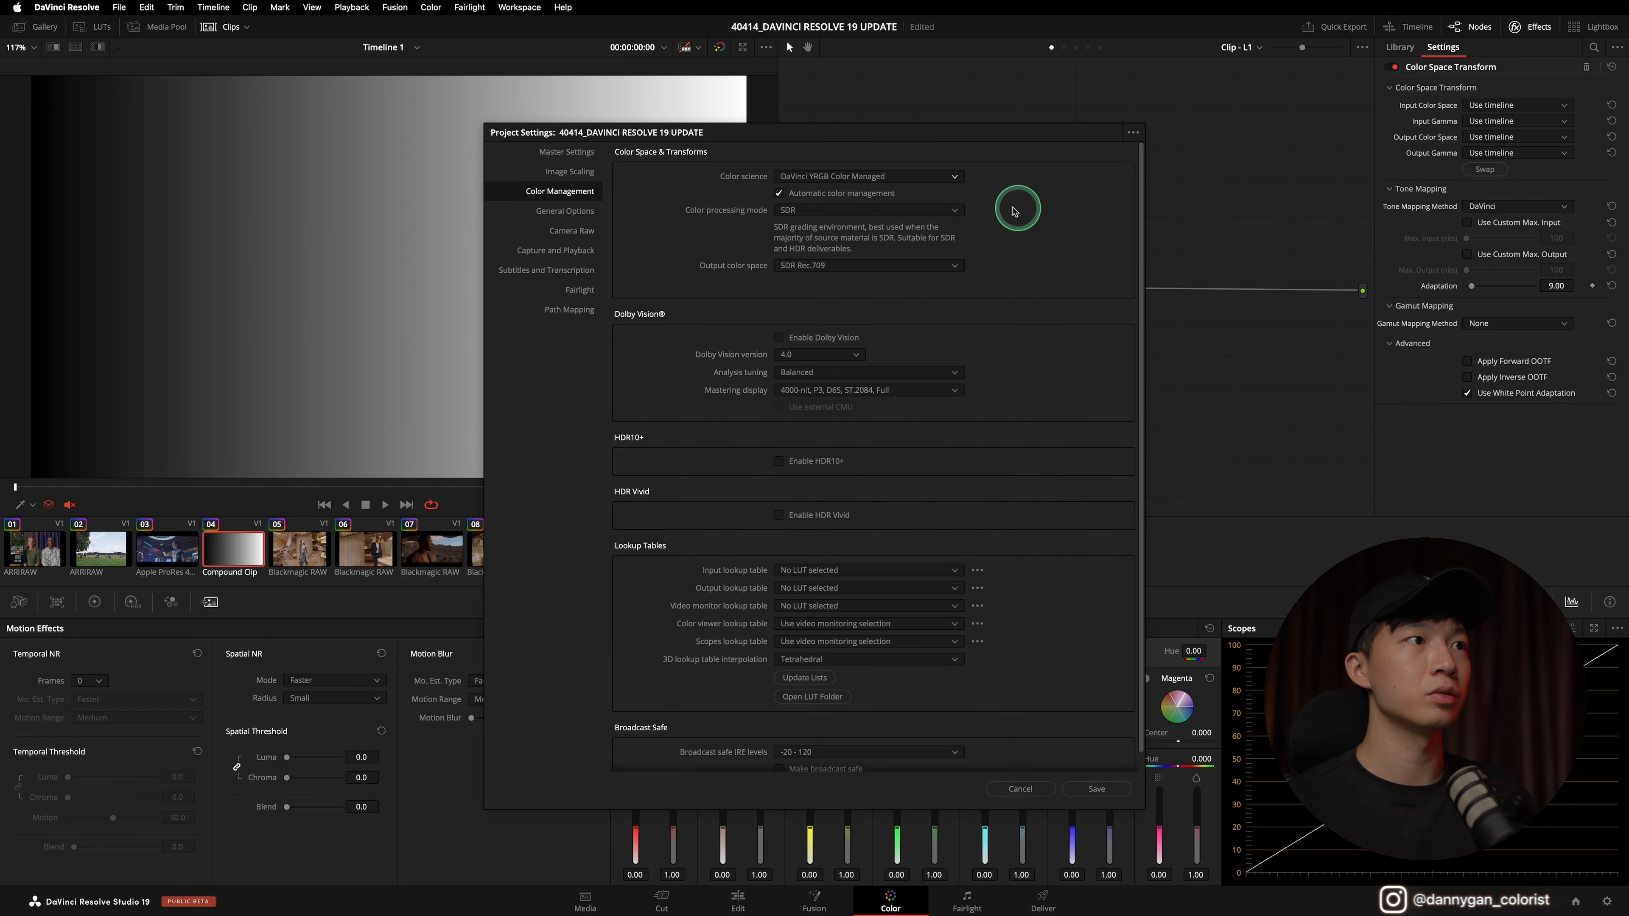
click(910, 210)
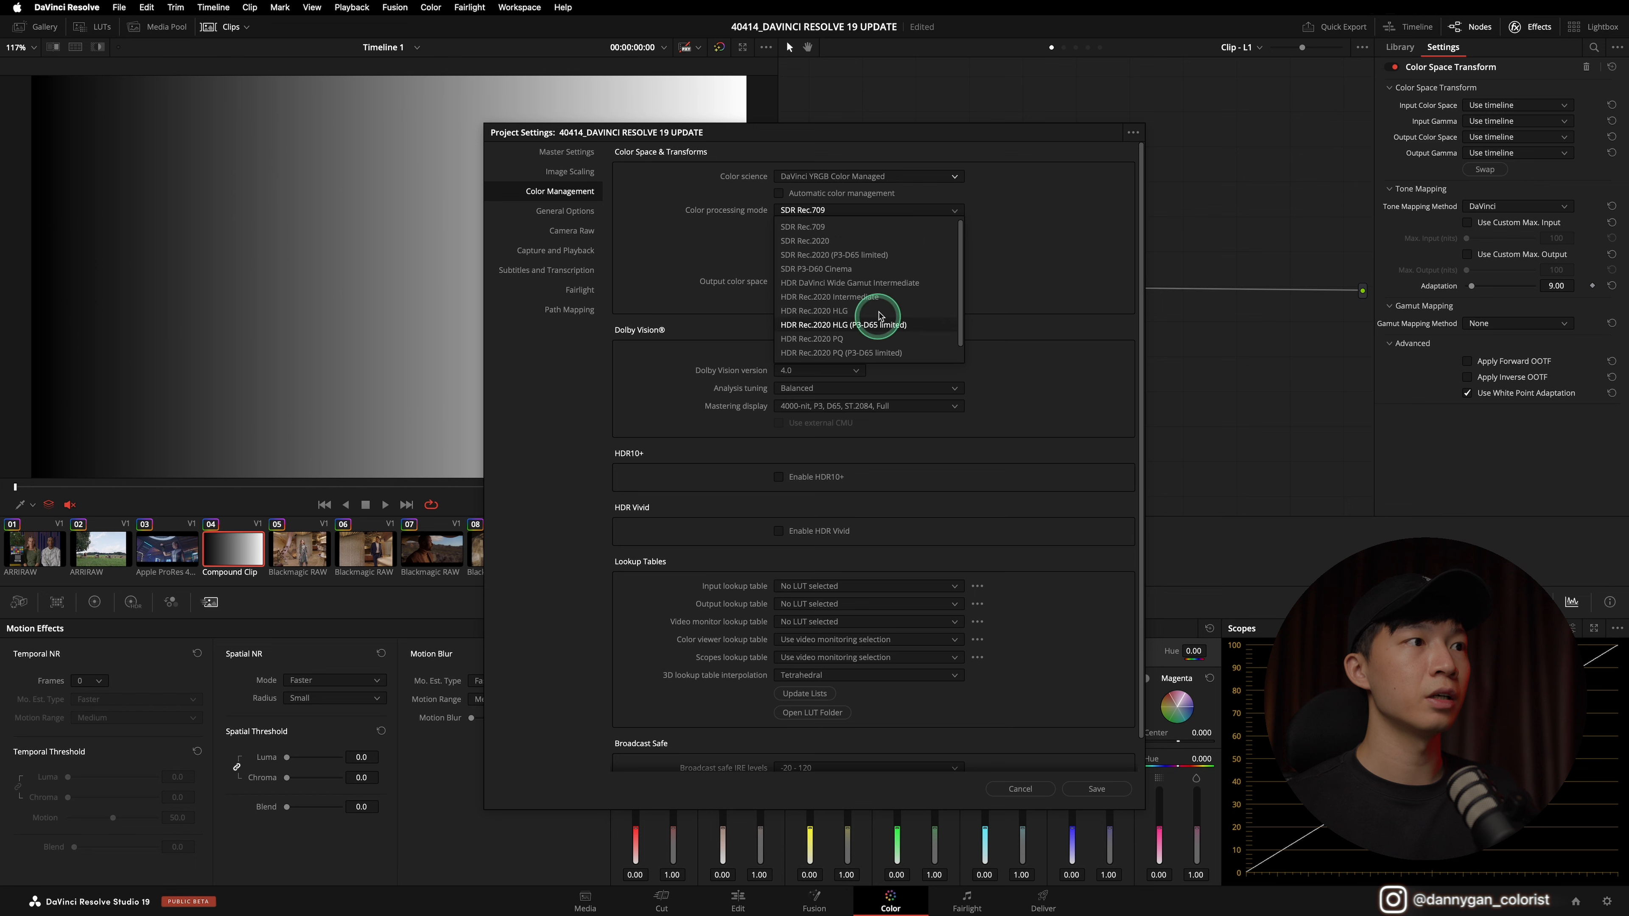
scroll(898, 298, down, 2)
click(861, 346)
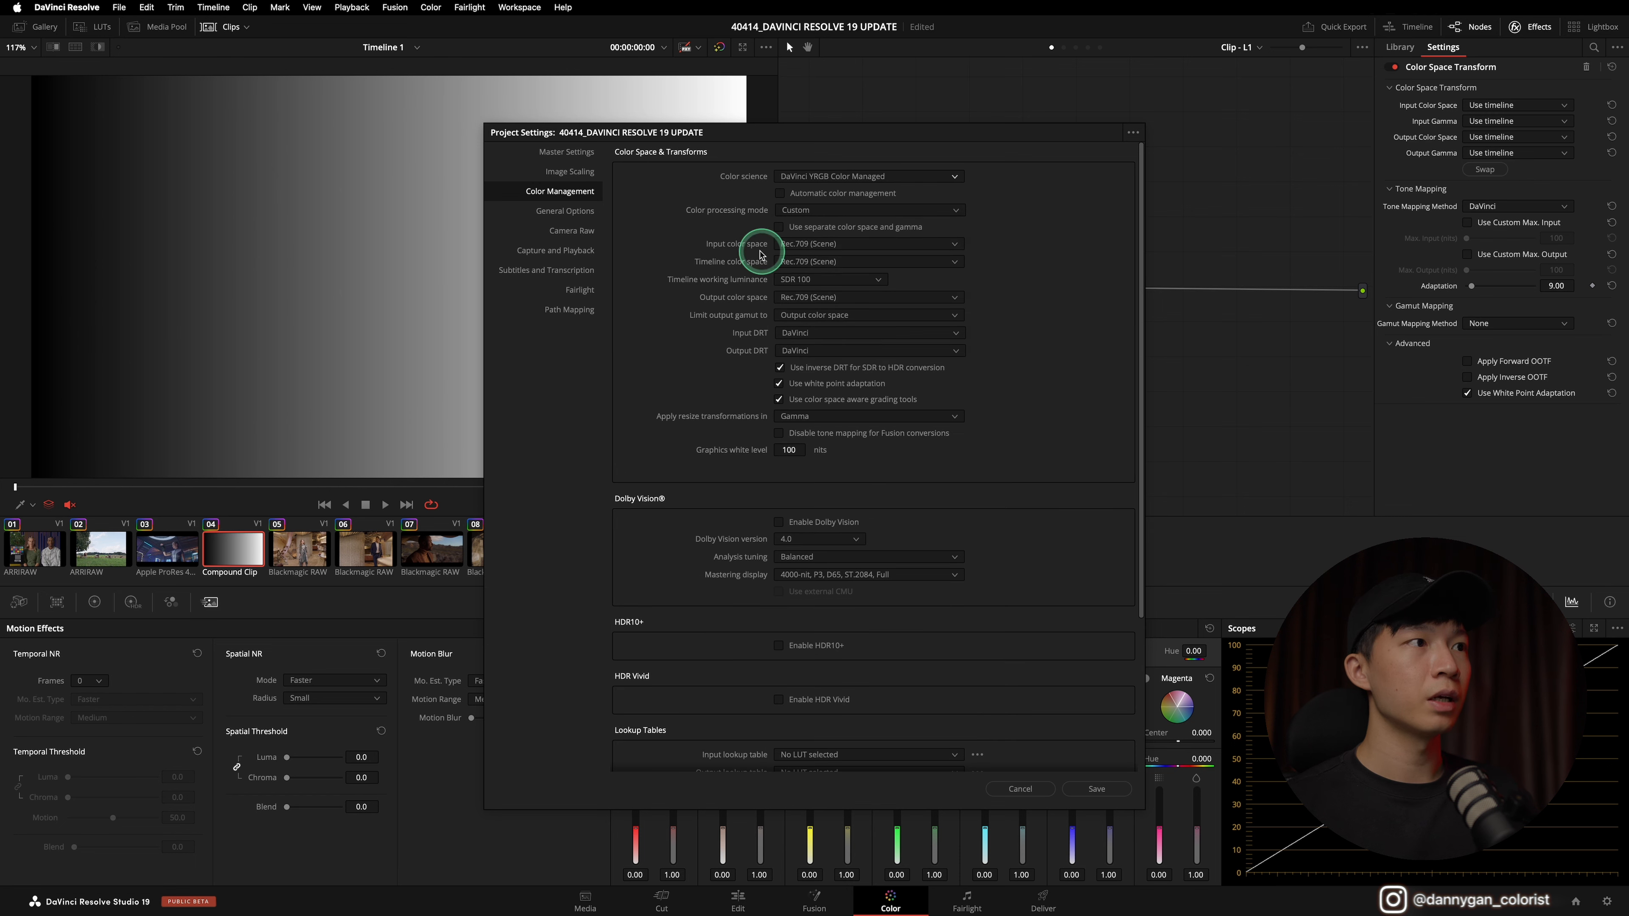
Examine the available Input color space options in the project's color management, around the Fujifilm and Leica log entries
click(864, 244)
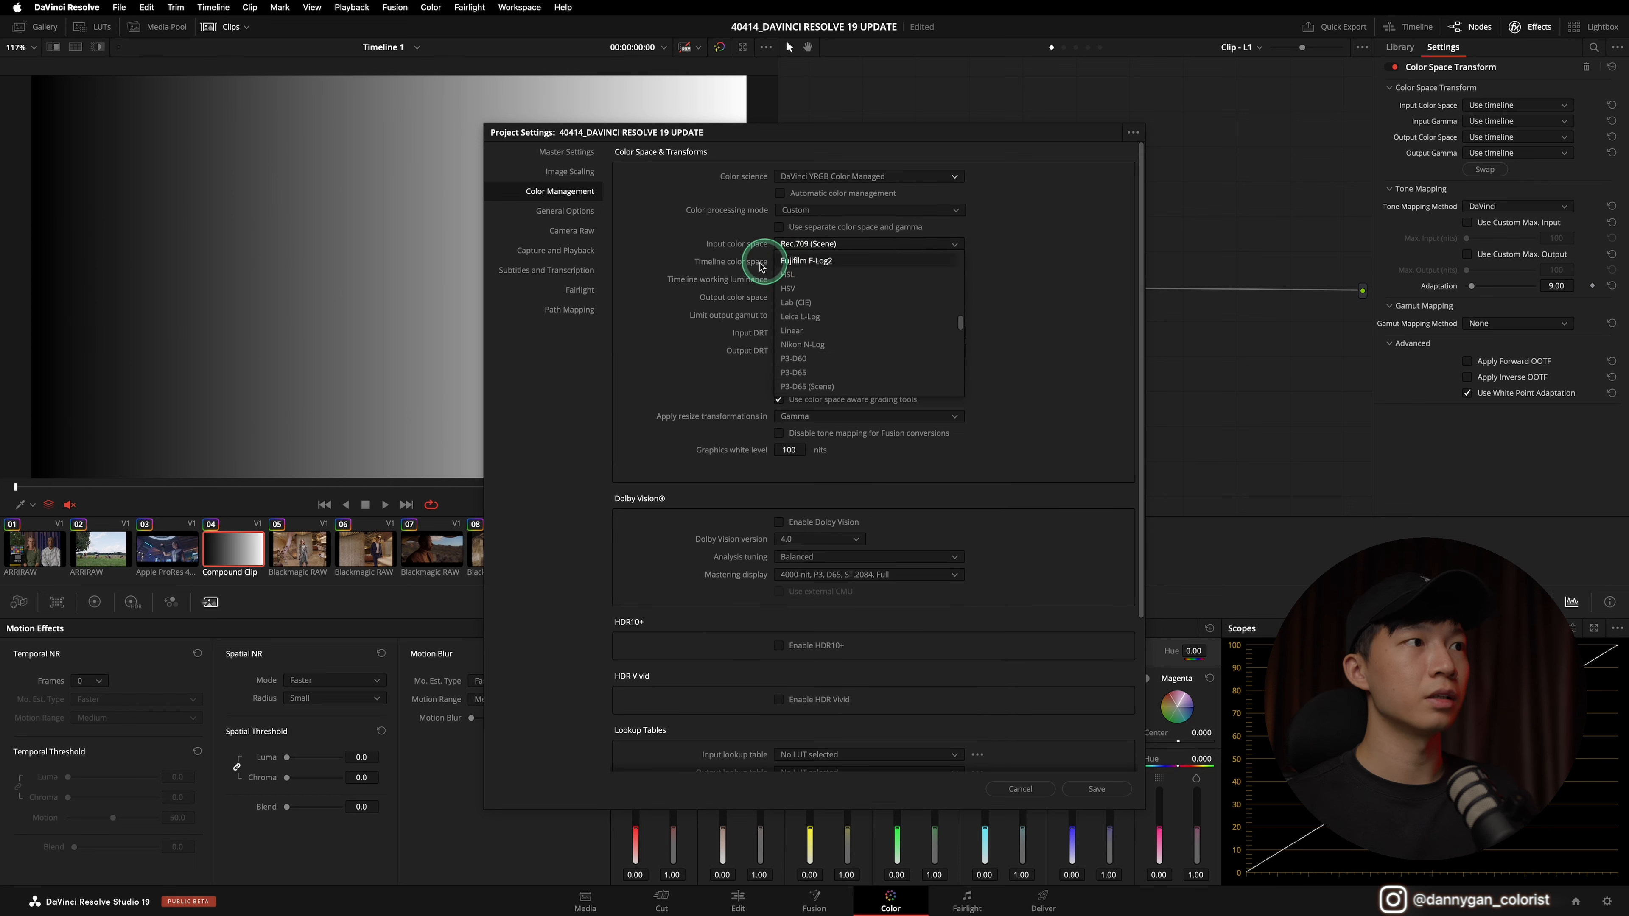
scroll(949, 332, up, 3)
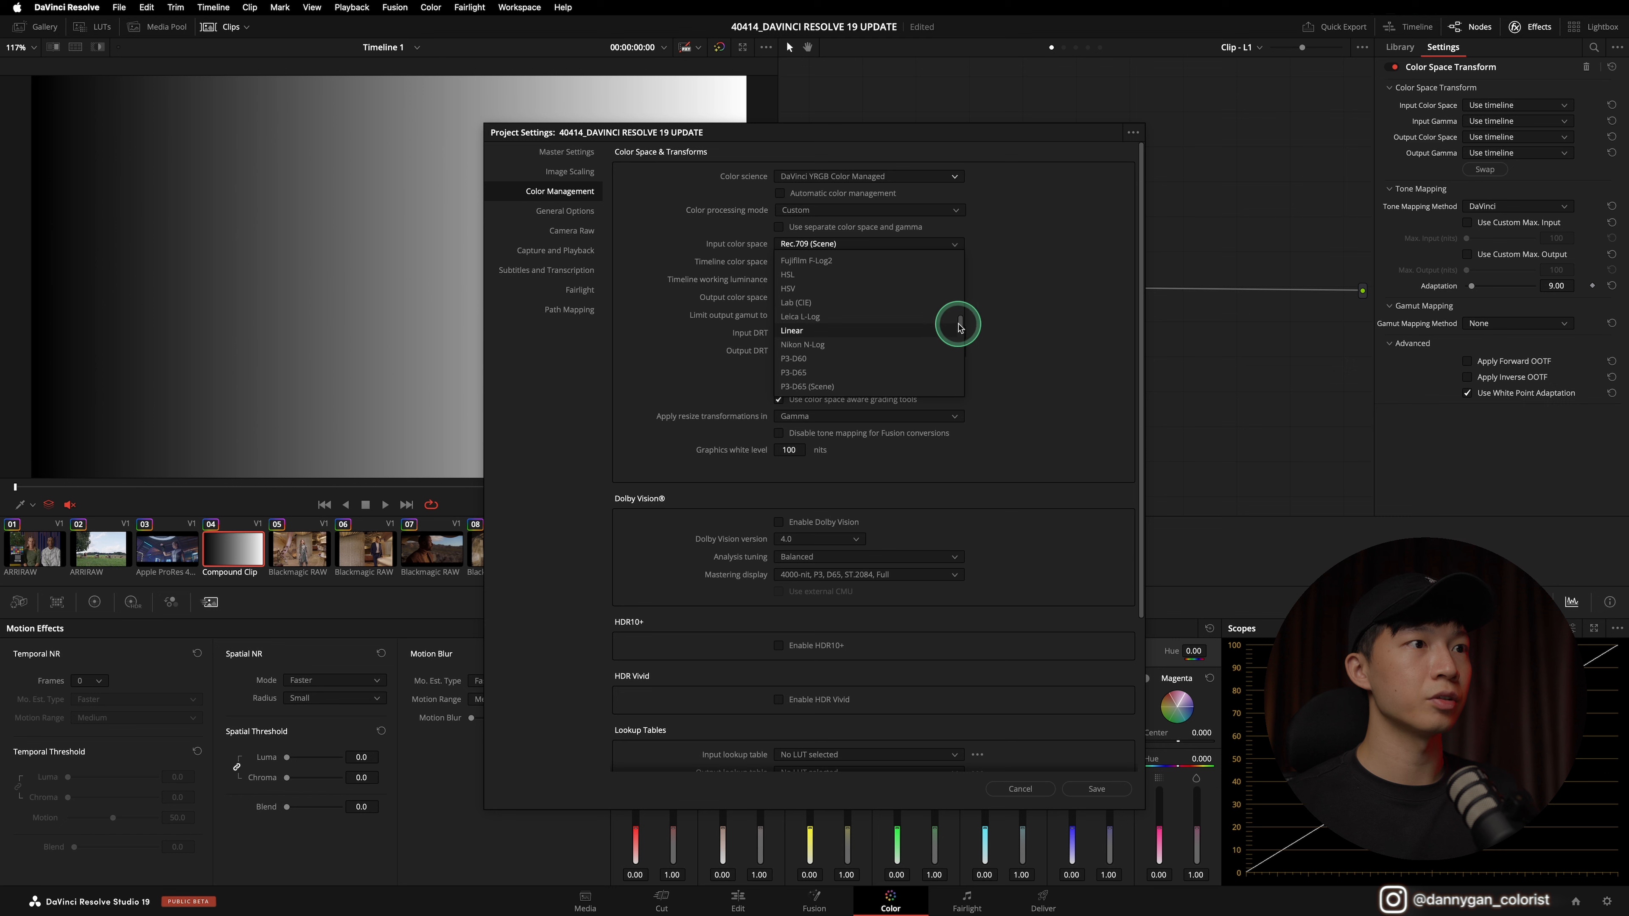
scroll(952, 320, up, 2)
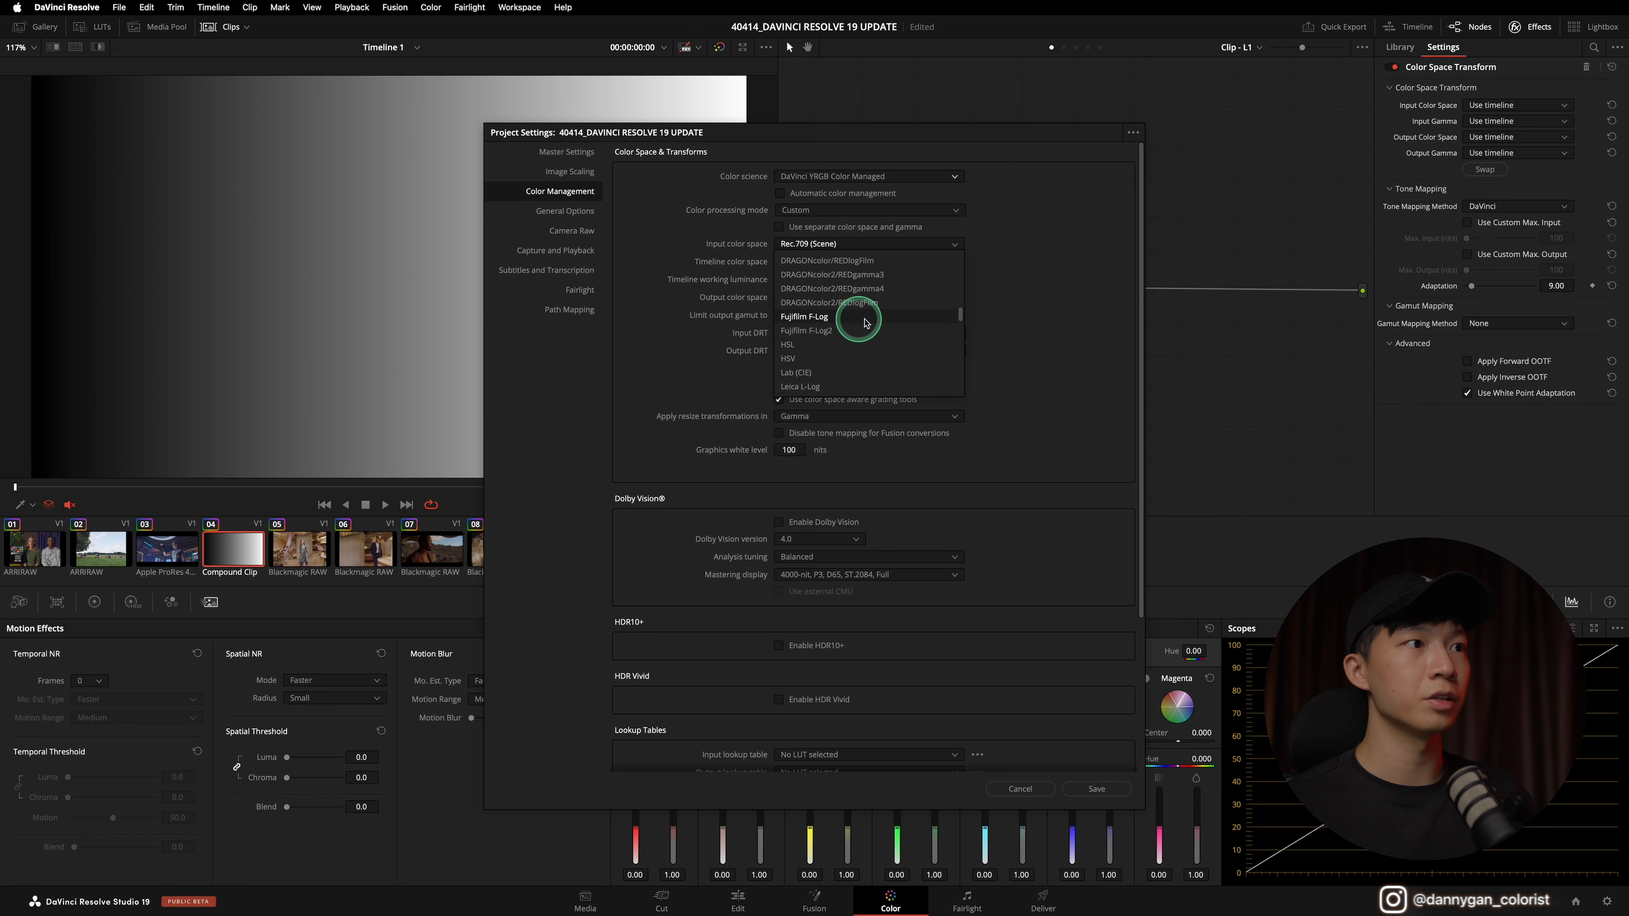